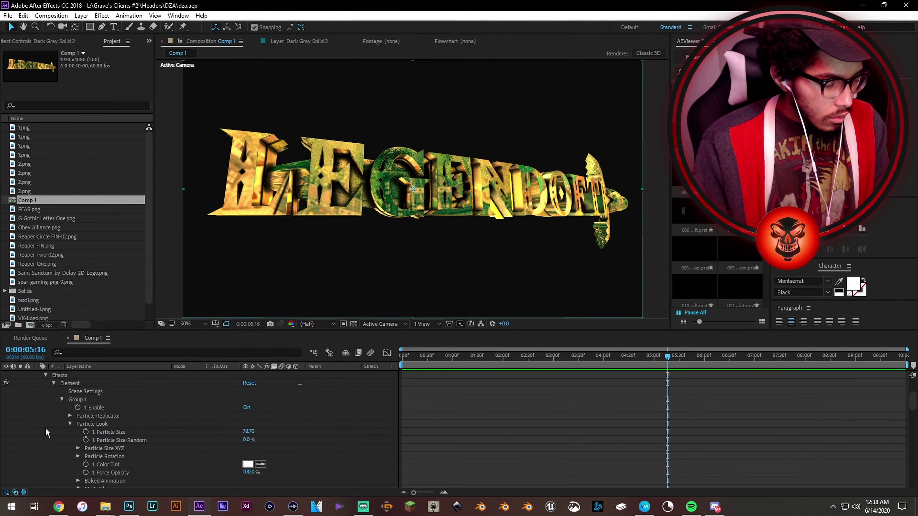
Step: Open the font choices for the Aspect text layer in the Character panel
left_click(779, 281)
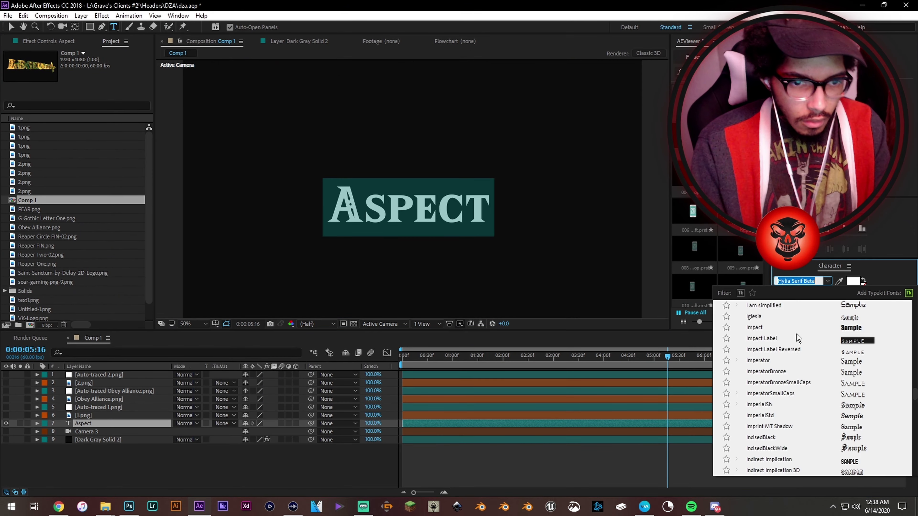
Step: Set the Aspect title in the Kimberley font, then select the Dark Gray Solid 2 layer
left_click(827, 282)
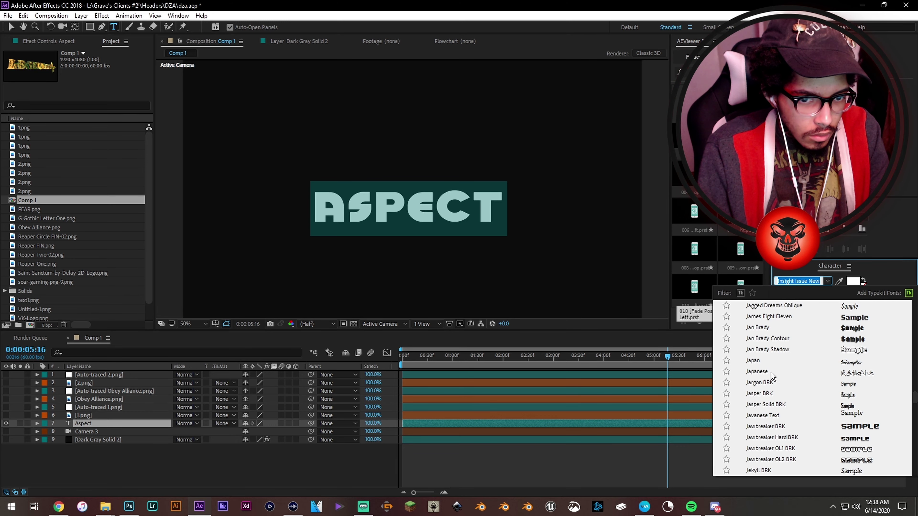
type("Kim")
key("Return")
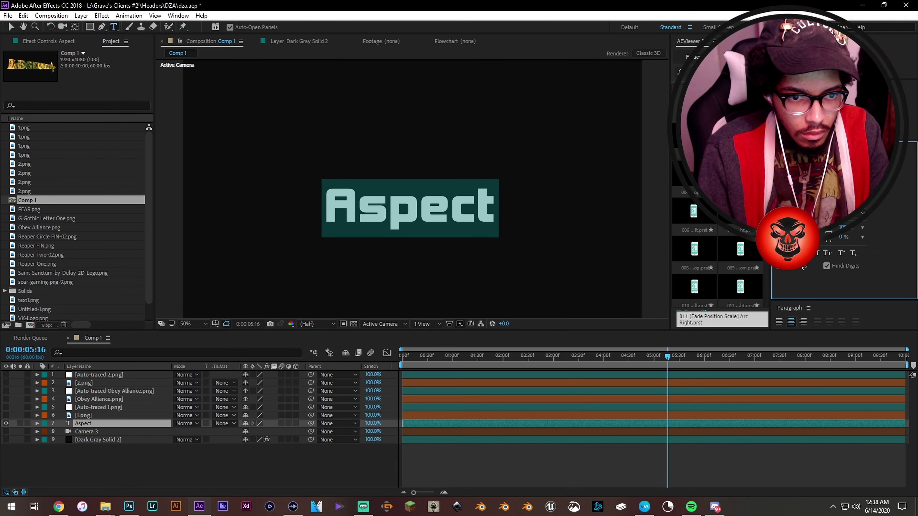
left_click(307, 465)
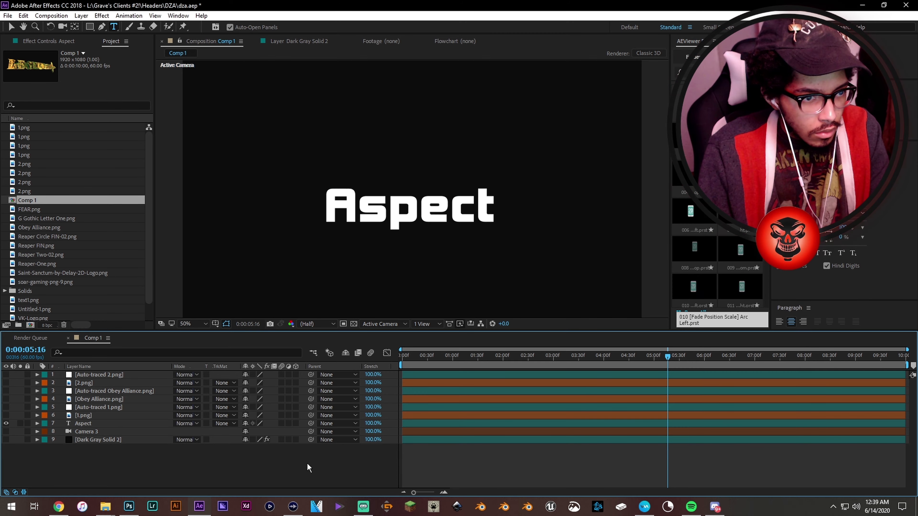
left_click(101, 440)
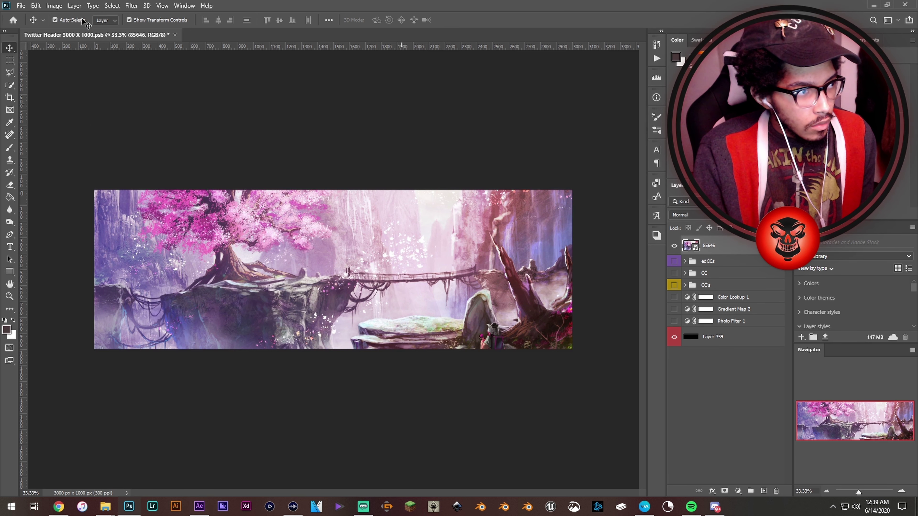
Step: Save the Twitter header as Aspect.psb on this computer in the Headers folder
left_click(20, 6)
left_click(62, 125)
left_click(395, 336)
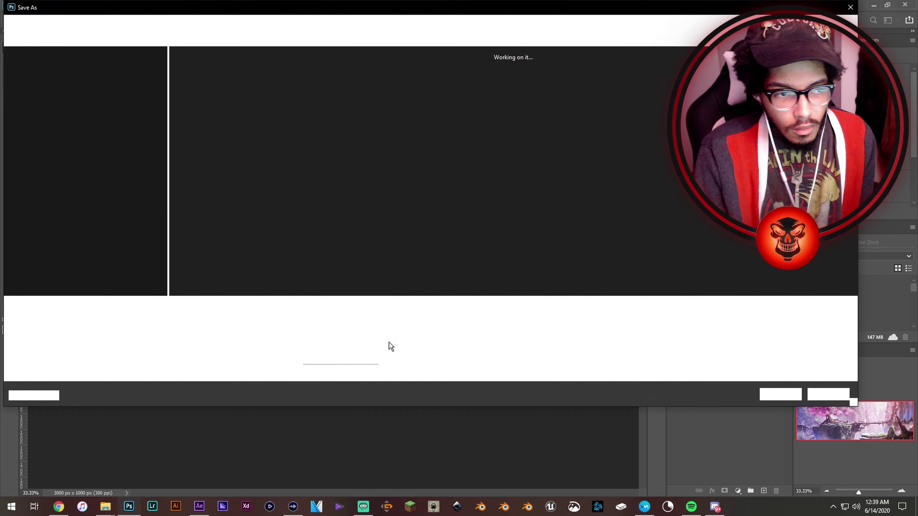
key("Return")
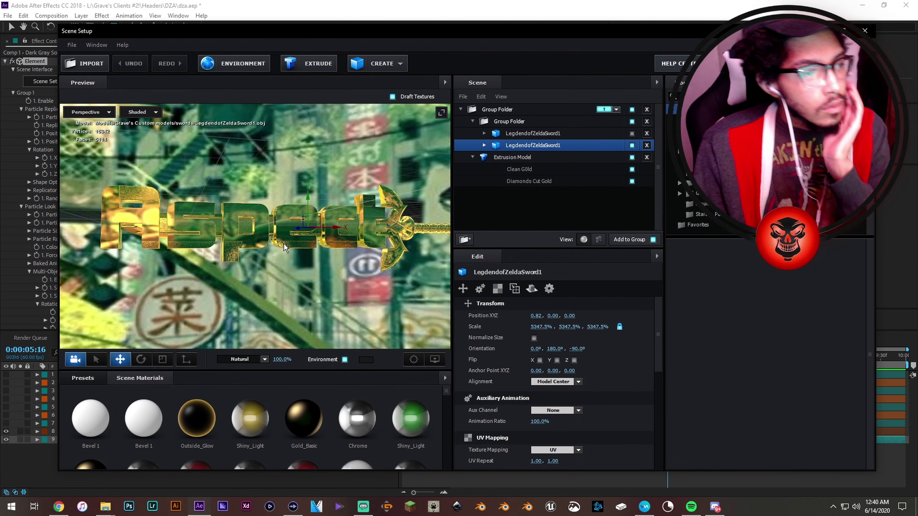
Step: Delete the sword models and set the Gold bevel's Z offset to about -1.68
left_click(131, 63)
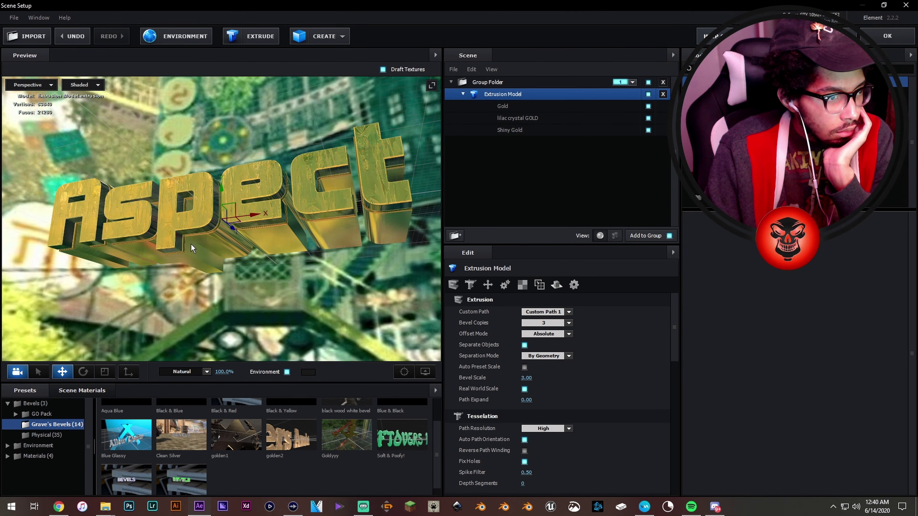
left_click(502, 106)
left_click_drag(324, 336, 802, 407)
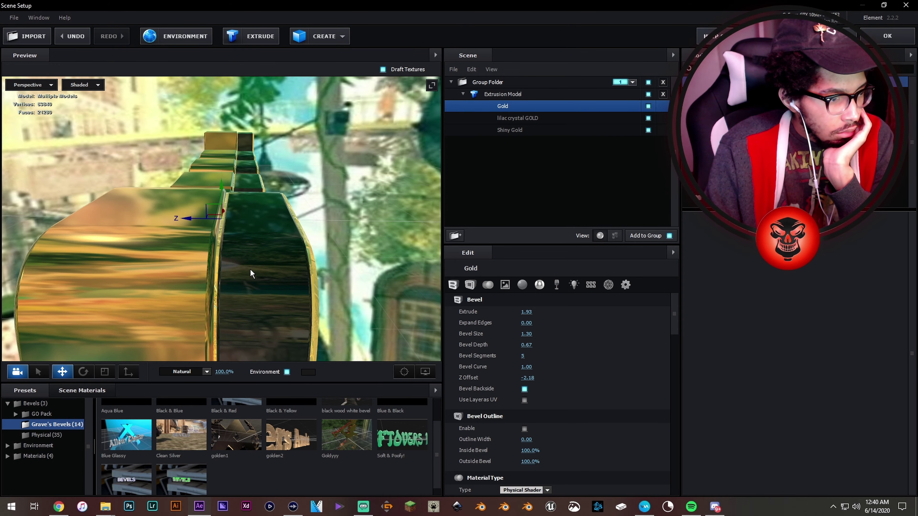
left_click(40, 456)
left_click(54, 456)
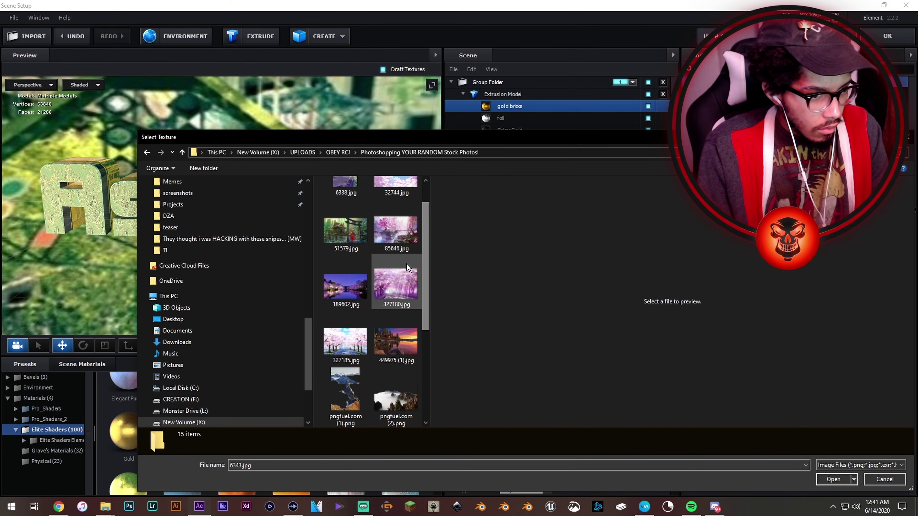
Step: Choose 85646.jpg from the stock photos folder, then bring up the File Explorer windows
left_click(397, 246)
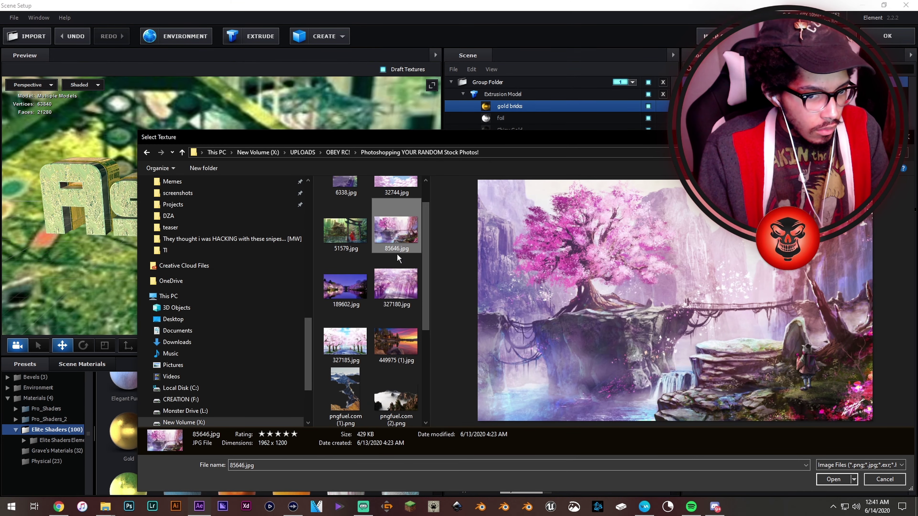
scroll(375, 282, "up", 1)
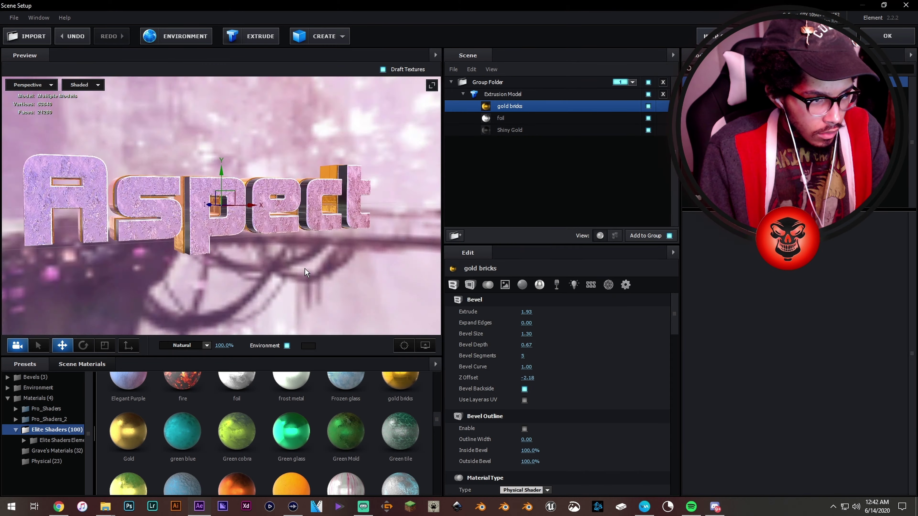
left_click(105, 506)
left_click(36, 466)
right_click(72, 250)
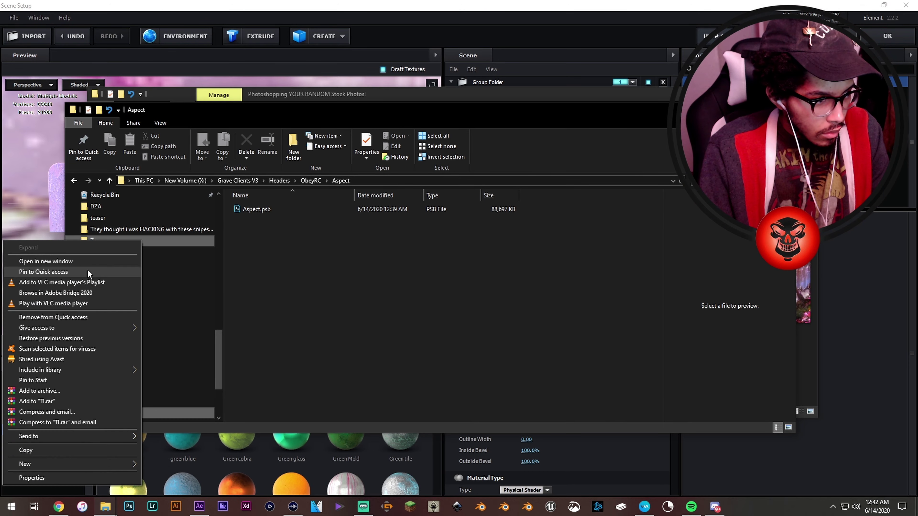
Step: Close the extra Explorer windows and show the stock photos as large icons
left_click(101, 258)
key("ctrl+w")
key("ctrl+w")
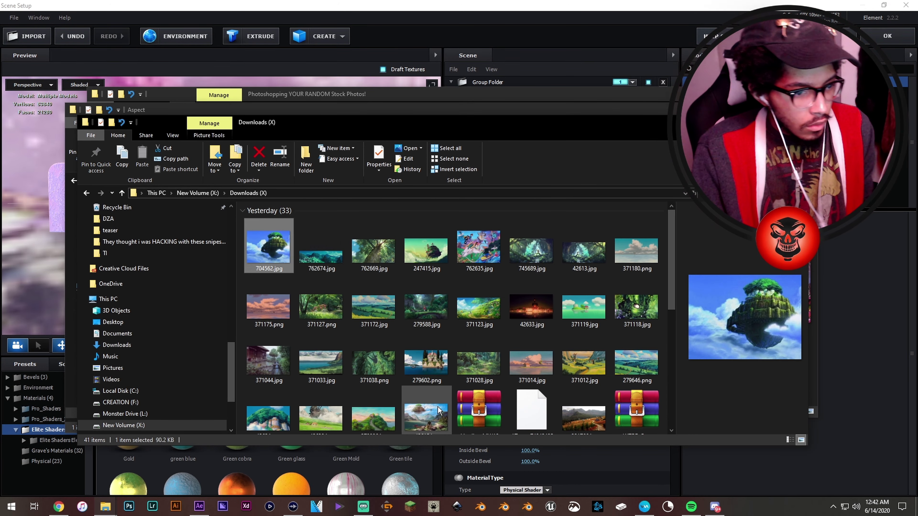
key("ctrl+w")
left_click(241, 121)
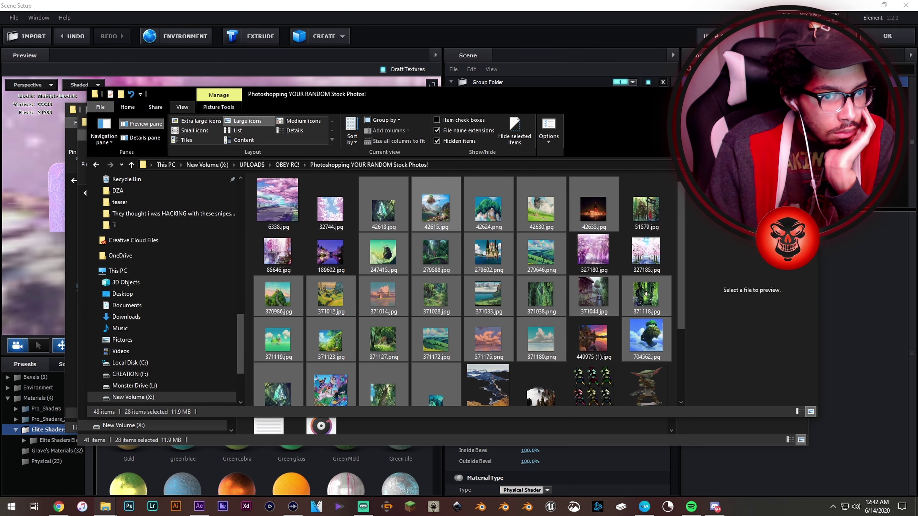
left_click(497, 209)
key("ctrl+w")
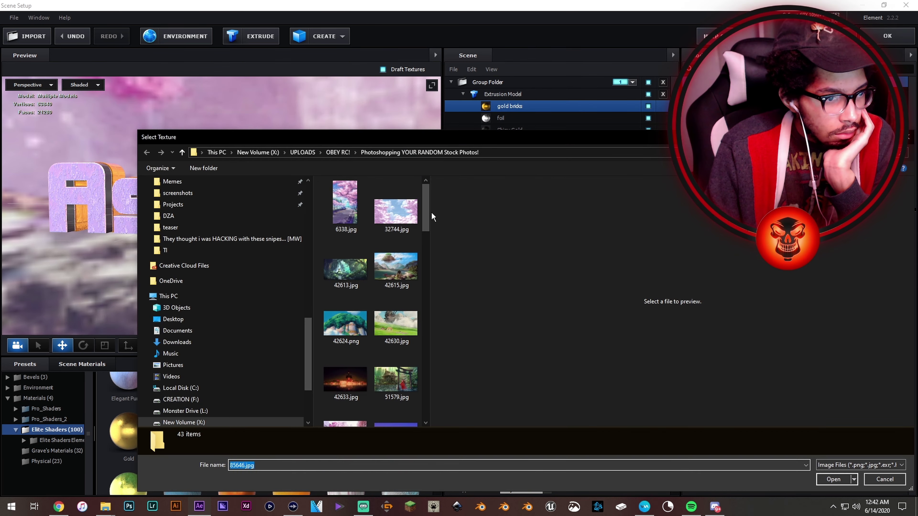
Step: Preview the stock photos and apply 371014.jpg as the Aspect texture
left_click(574, 356)
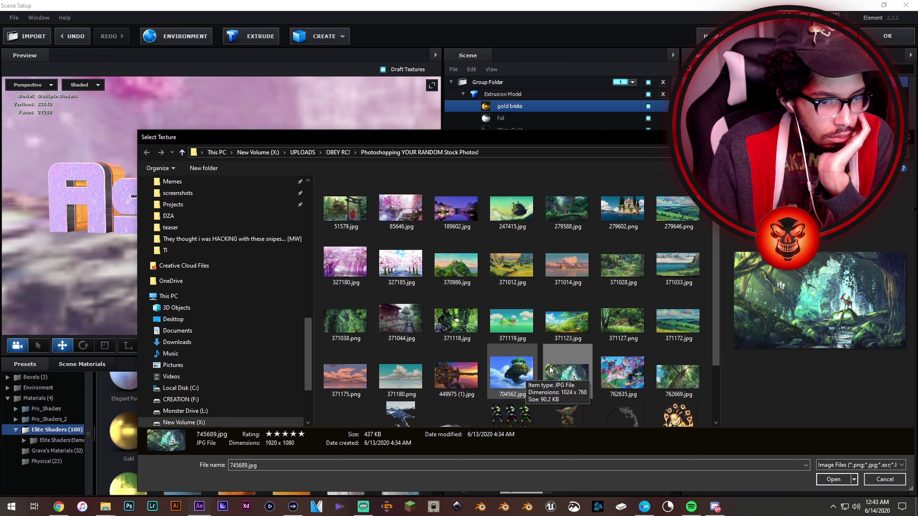
left_click(567, 266)
scroll(612, 270, "up", 1)
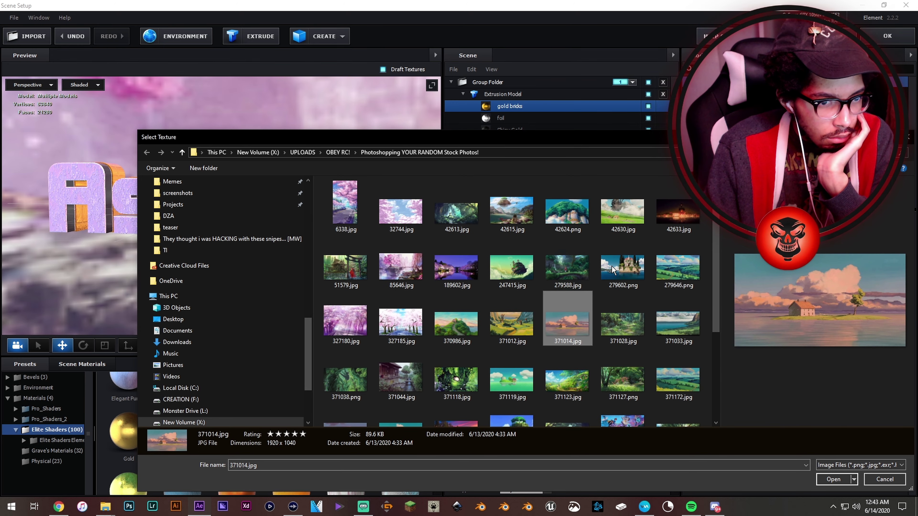
double_click(513, 211)
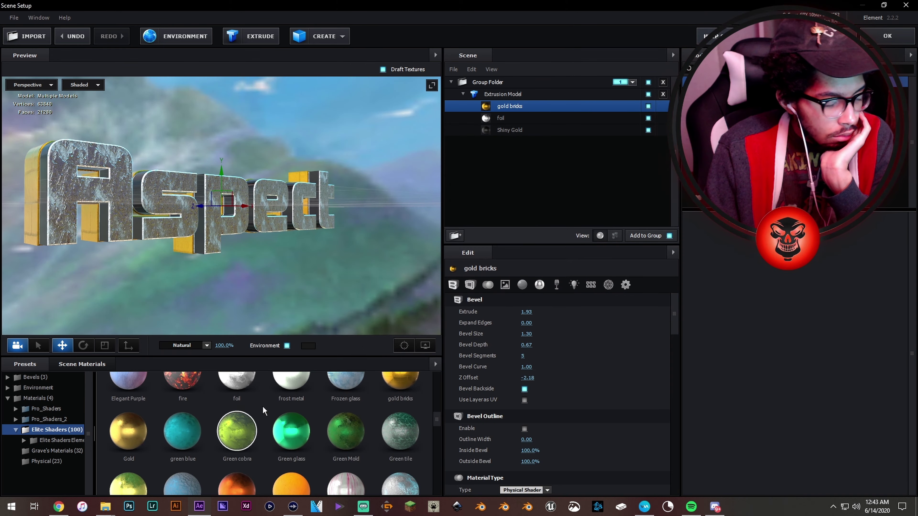
Step: Apply frost metal, Chrome and Blue_Wireframe presets to the Aspect text's material slots
mouse_move(291, 380)
left_mouse_down()
mouse_move(208, 272)
mouse_move(252, 205)
left_mouse_up()
left_click(49, 450)
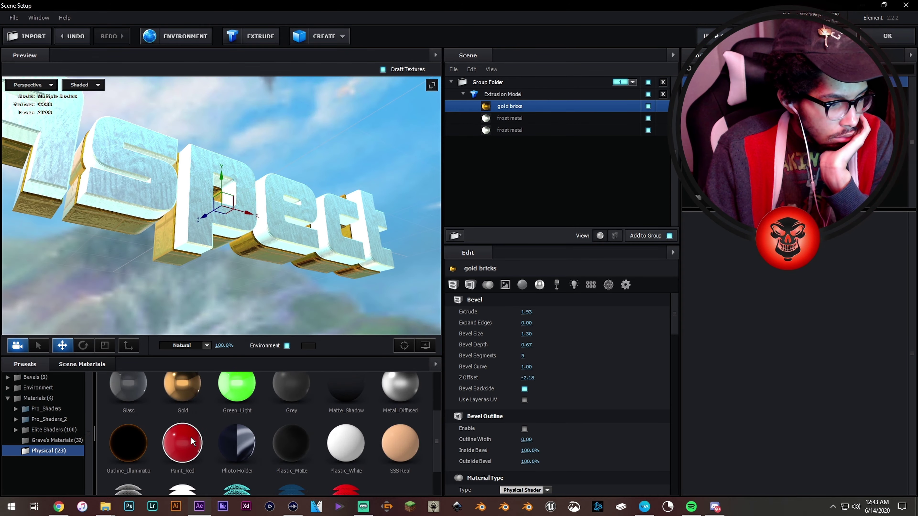
left_click_drag(292, 430, 203, 202)
mouse_move(303, 287)
left_mouse_down()
mouse_move(358, 264)
mouse_move(253, 217)
left_mouse_up()
left_click_drag(346, 380, 217, 217)
Step: Load a new environment image and check the text in the preview
left_click(308, 346)
double_click(492, 295)
left_click(564, 351)
left_click_drag(281, 239, 236, 233)
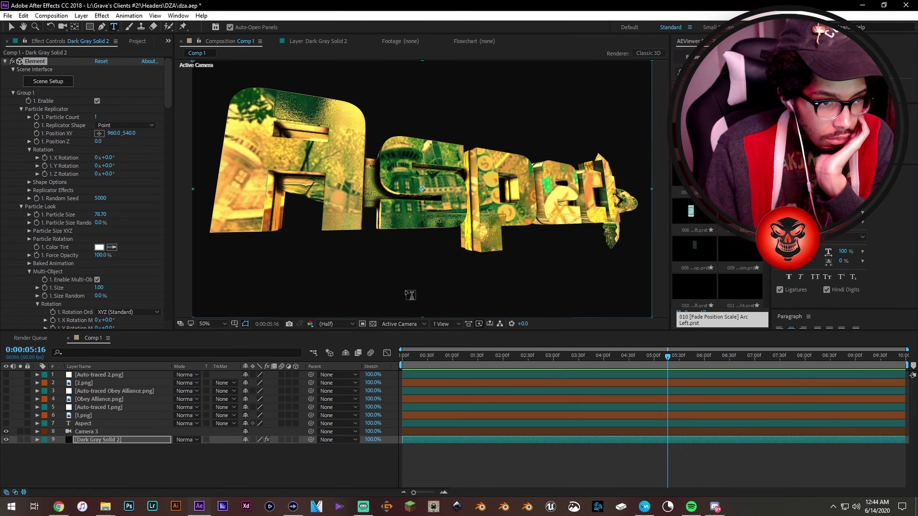
Step: Expand Camera 3 and dolly the camera close, tilting onto the Aspect text
left_click(38, 432)
scroll(244, 384, "down", 3)
left_click(62, 28)
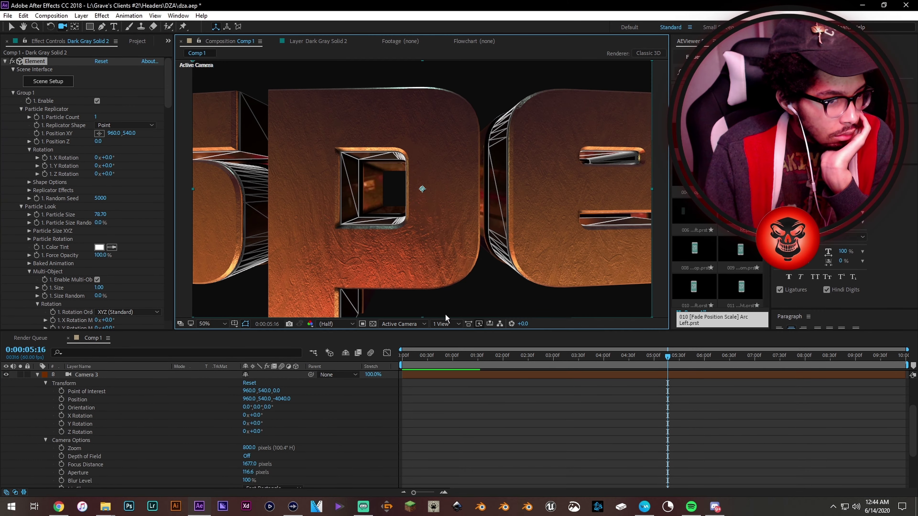
scroll(378, 281, "down", 10)
scroll(374, 185, "up", 5)
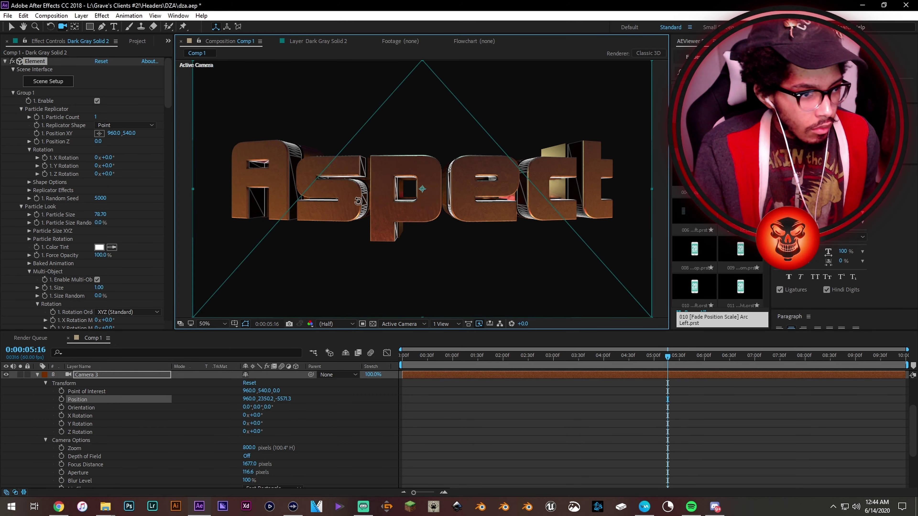
left_click_drag(375, 185, 356, 203)
Step: Orbit and pan the camera to reframe the text, then save the frame
scroll(389, 177, "down", 3)
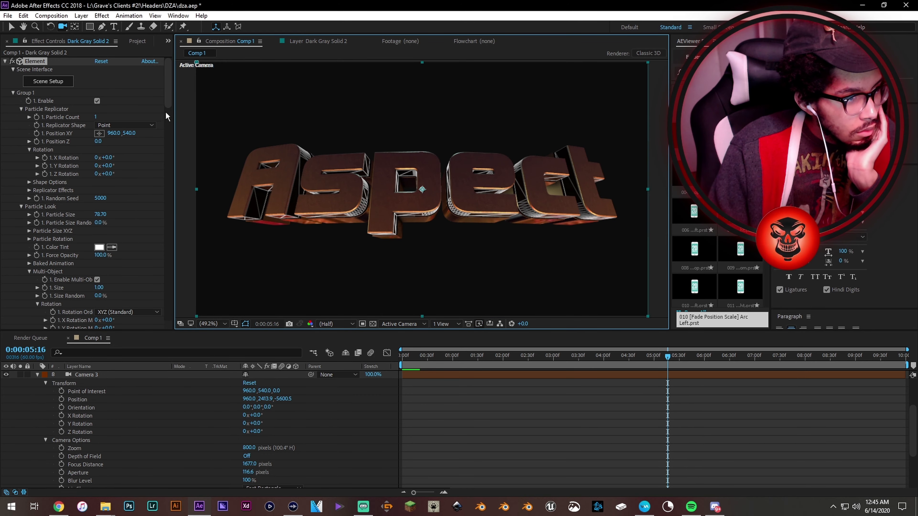
scroll(95, 146, "down", 10)
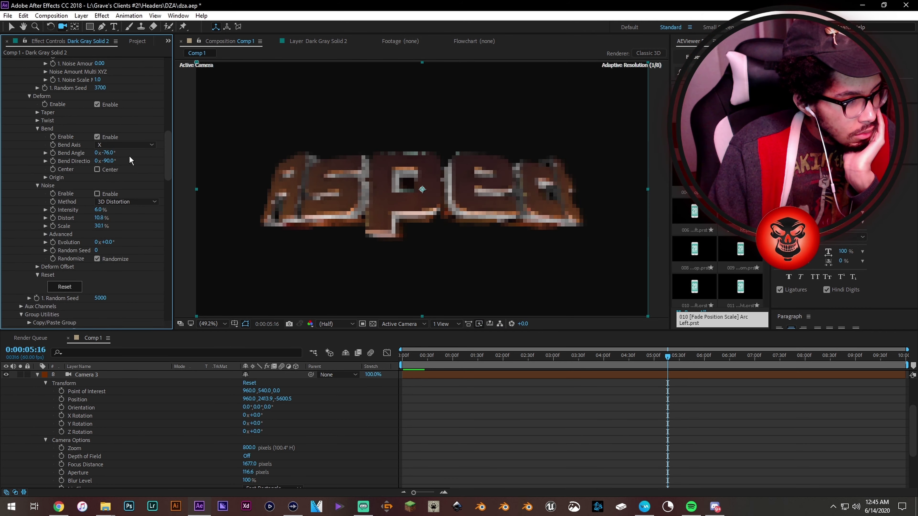
left_click_drag(381, 205, 387, 227)
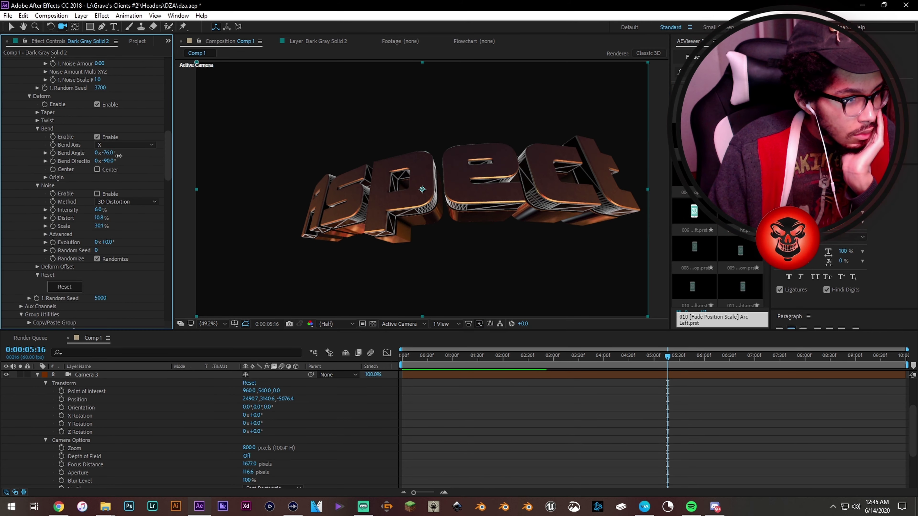
left_click_drag(470, 231, 518, 219)
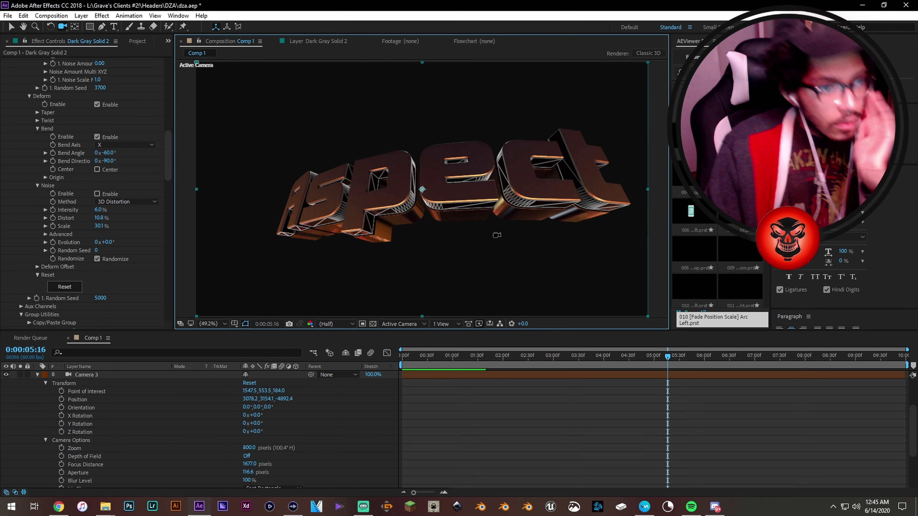
key("ctrl+alt+s")
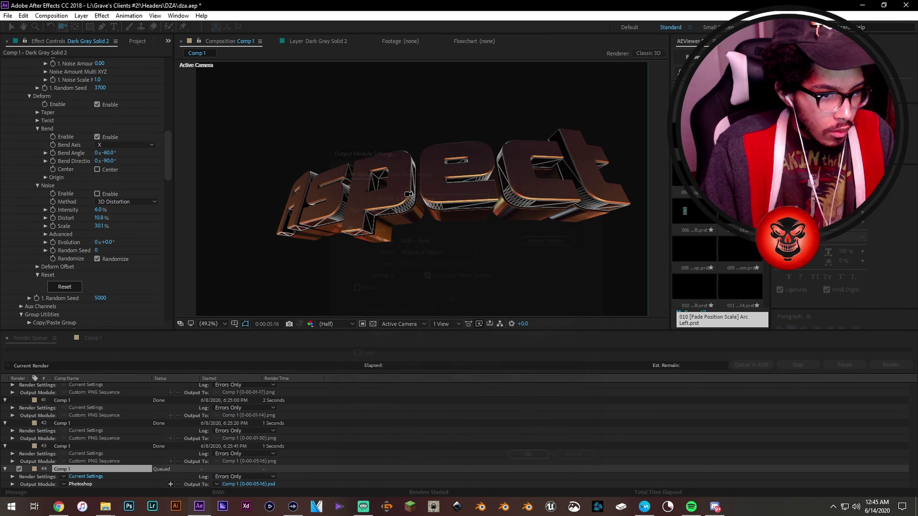
Step: Render the queued frame and orbit the camera to a new view
key("Return")
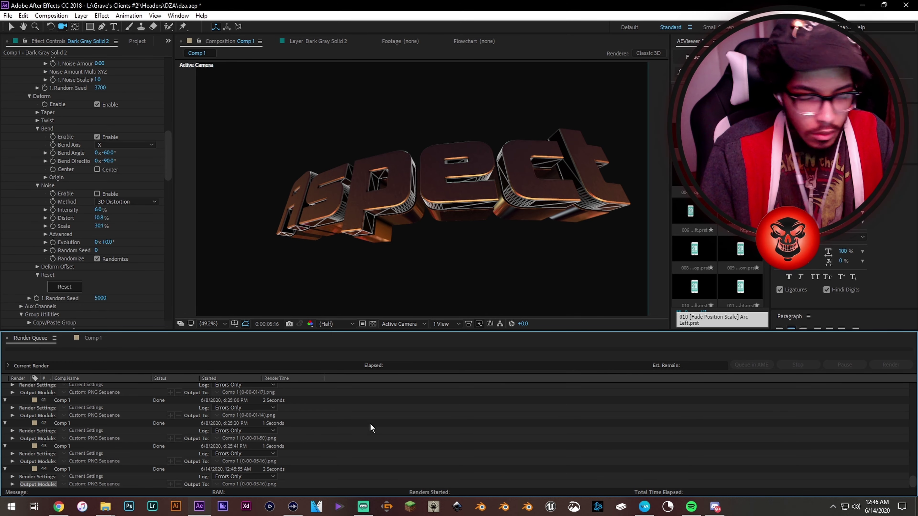
left_click_drag(455, 242, 439, 218)
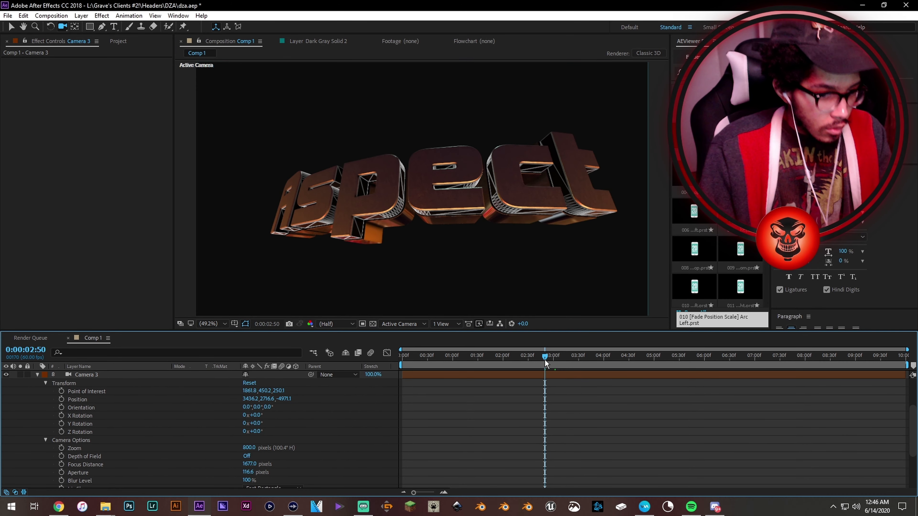
Step: Render the current frame as a PNG still and return to the composition
key("ctrl+alt+s")
key("Return")
key("alt+Tab")
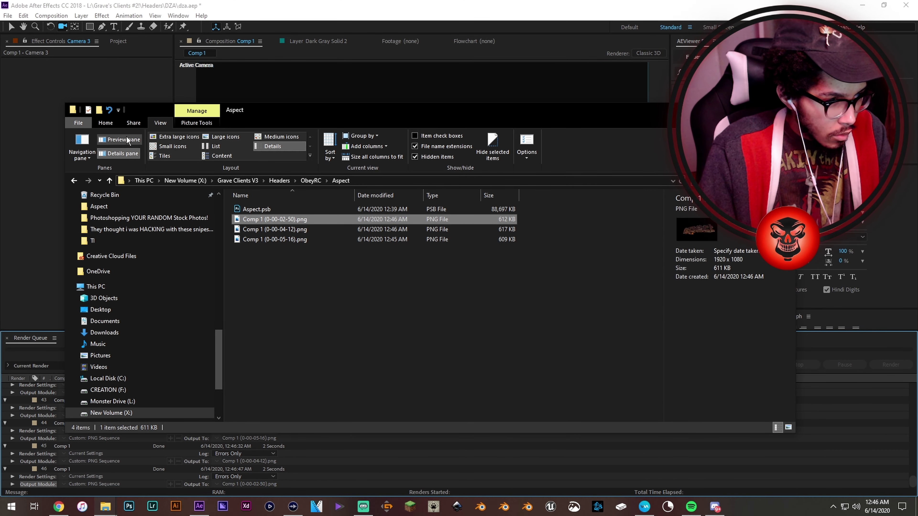
key("alt+Tab")
Step: Orbit the camera again, move to 0:00:01:15 and save that frame as a PNG
mouse_move(416, 188)
left_mouse_down()
mouse_move(351, 230)
mouse_move(477, 260)
left_mouse_up()
scroll(106, 382, "up", 3)
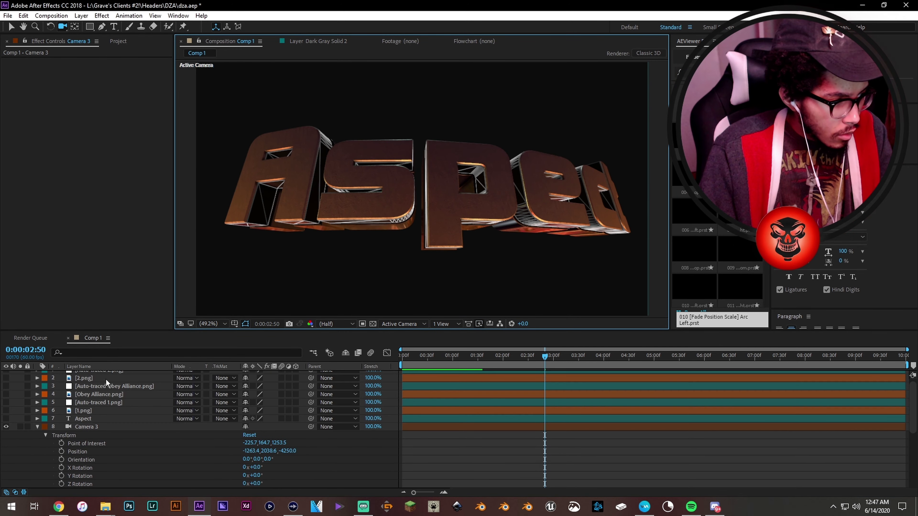
scroll(106, 381, "down", 10)
left_click(98, 483)
mouse_move(475, 256)
left_mouse_down()
mouse_move(517, 254)
mouse_move(512, 311)
left_mouse_up()
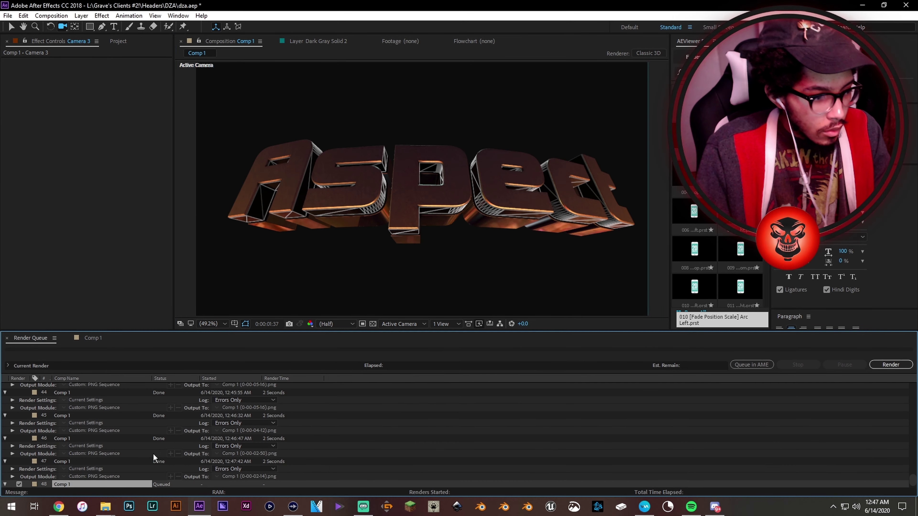
scroll(438, 251, "up", 5)
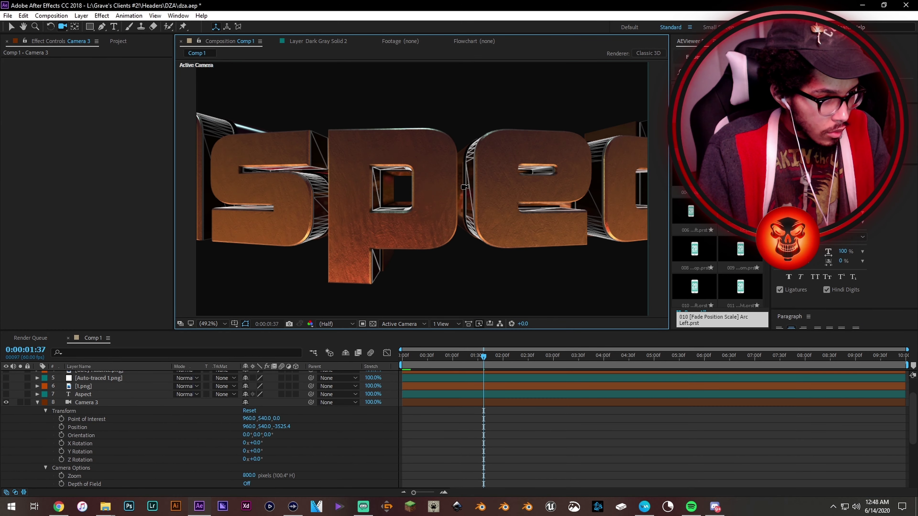
left_click_drag(483, 357, 466, 357)
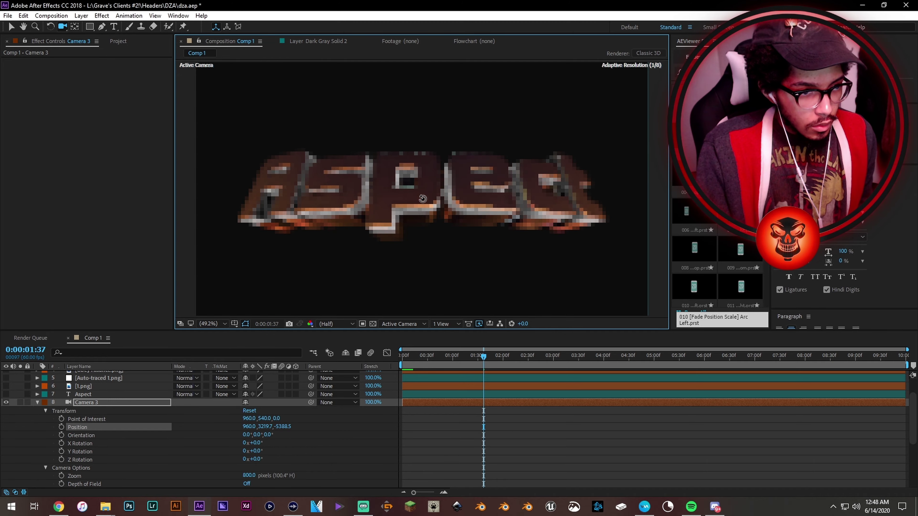
key("ctrl+alt+s")
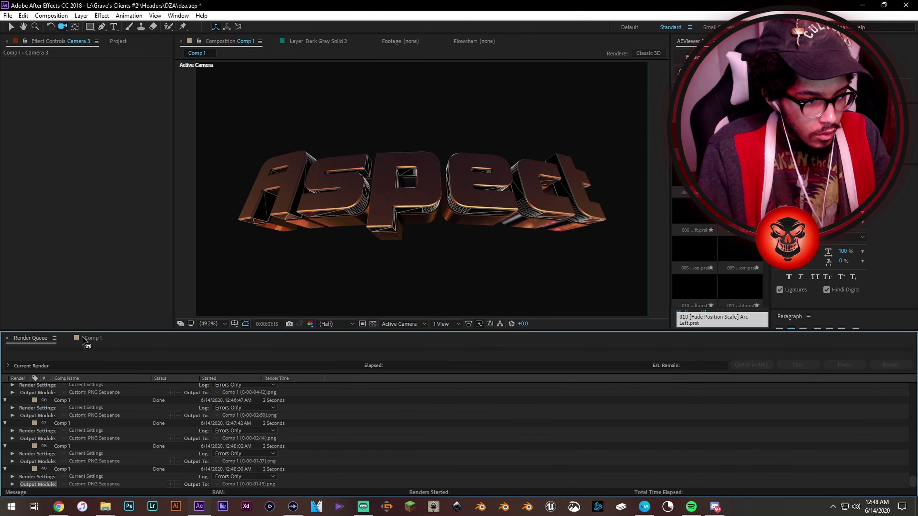
left_click(91, 338)
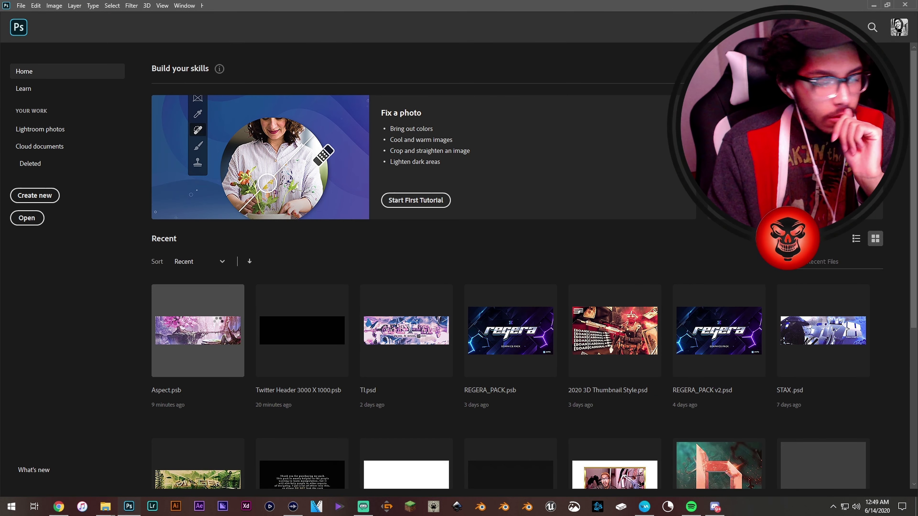
Step: Open Aspect.psb, commit the city background and place the rendered Aspect text
left_click(219, 325)
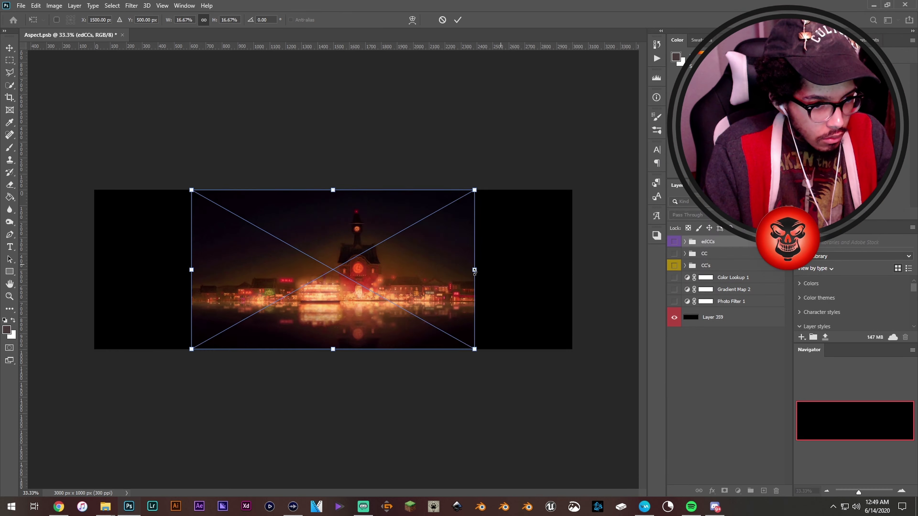
key("Return")
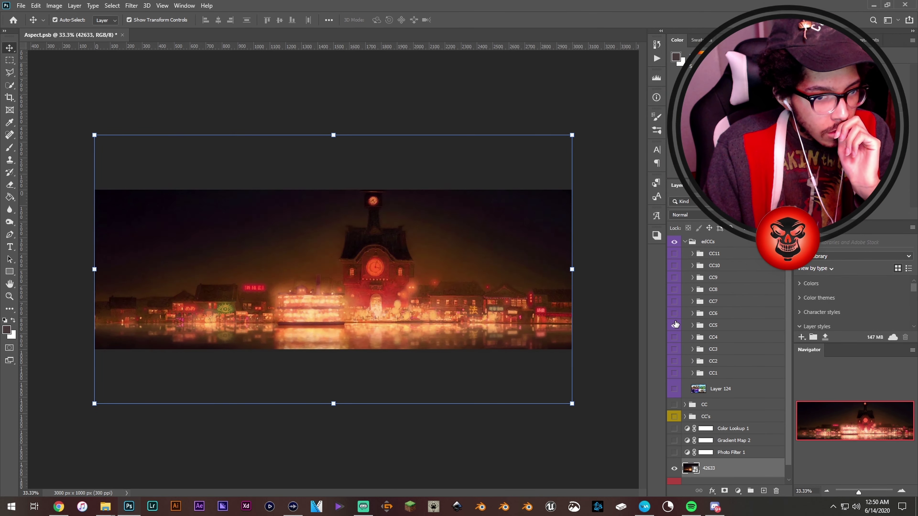
key("alt+Tab")
left_click_drag(274, 249, 318, 87)
Step: Try distorting the corners of the text render, then cancel the distortion
left_click(35, 5)
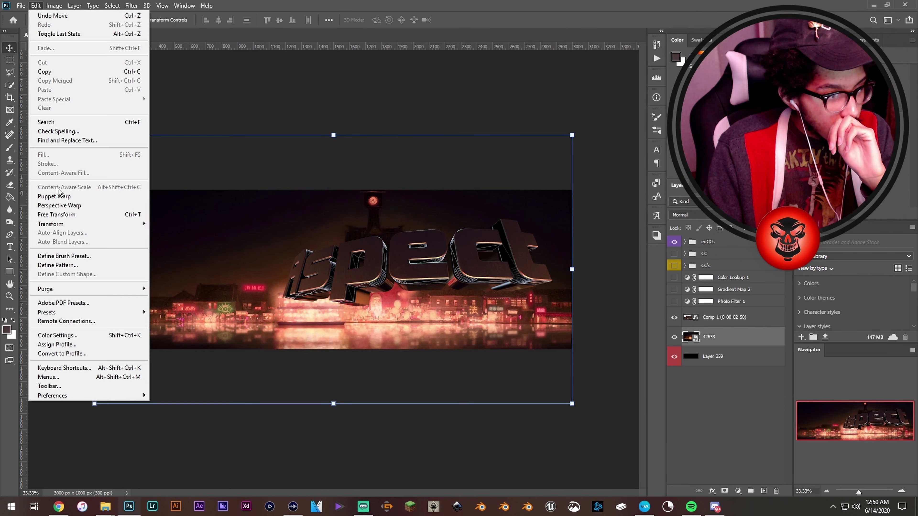
mouse_move(572, 135)
left_mouse_down()
mouse_move(578, 94)
mouse_move(614, 78)
left_mouse_up()
left_click_drag(572, 403, 621, 445)
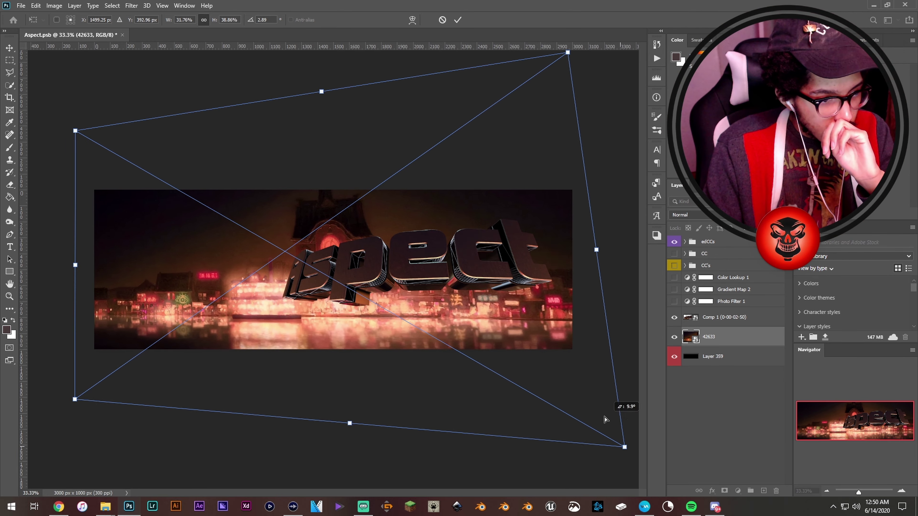
key("Escape")
Step: Give the Comp 1 text Color Overlay and Gradient Overlay layer styles
double_click(724, 318)
left_click(292, 337)
left_click(434, 253)
left_click(277, 226)
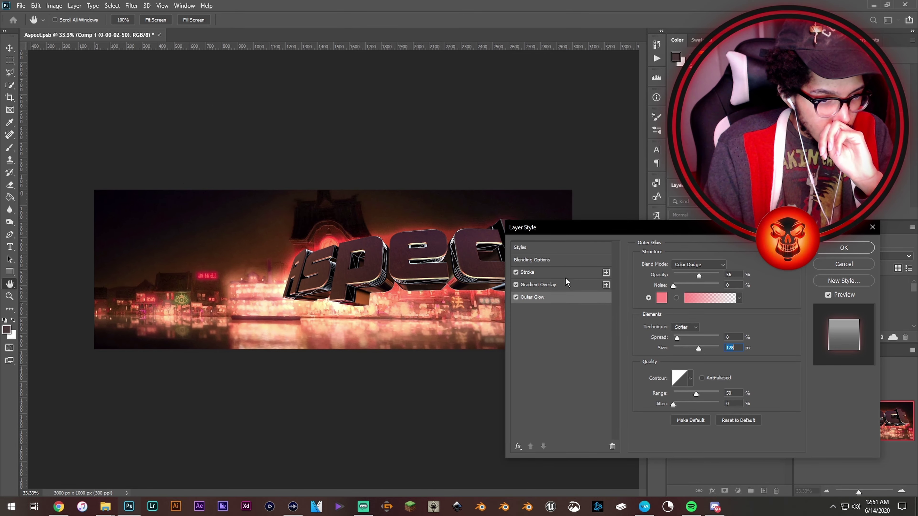
key("Return")
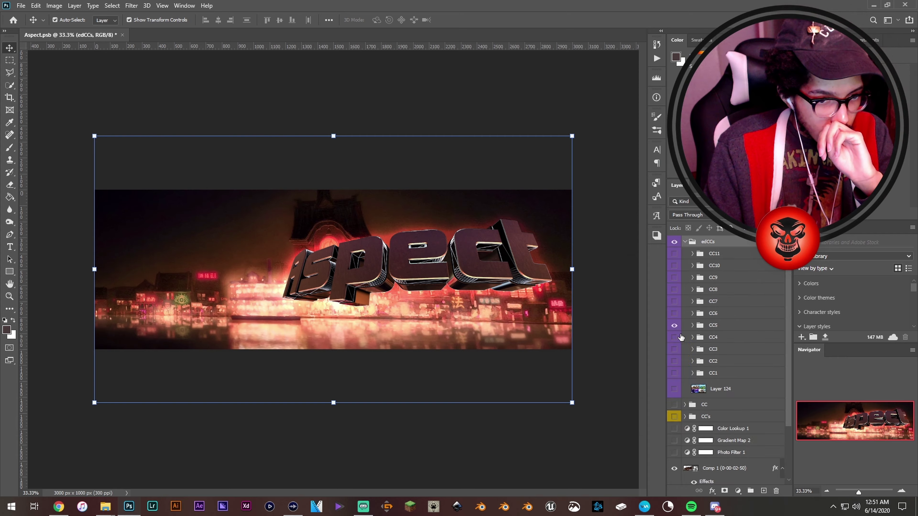
Step: Toggle the gradient map, hide the photo filter, and set the eraser to size 300
left_click(727, 290)
left_click(674, 302)
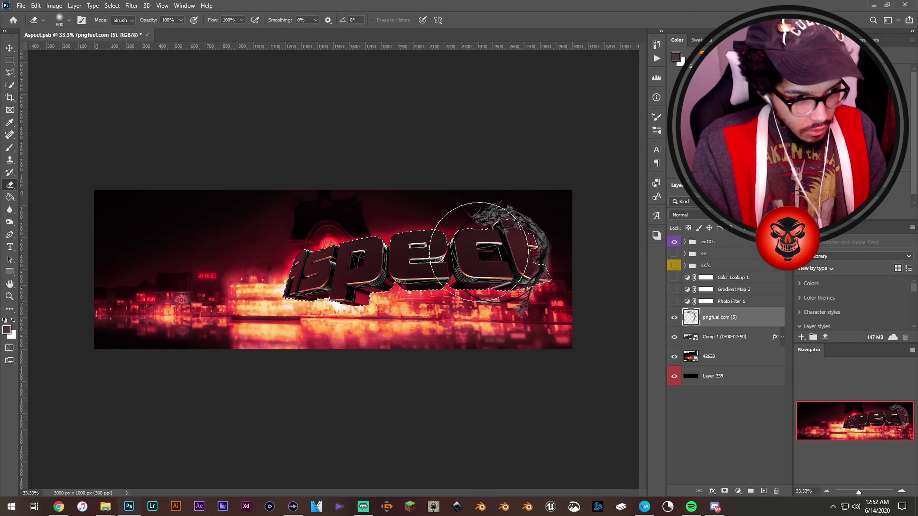
left_click(69, 20)
key("Return")
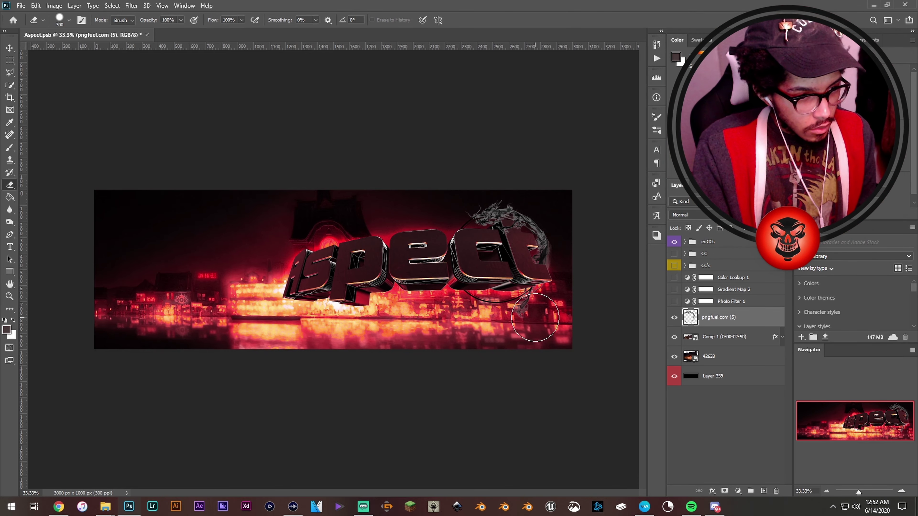
scroll(535, 318, "up", 2)
Step: Open the dragon layer's blending options to set Color Burn
double_click(741, 318)
left_click_drag(216, 180, 144, 232)
scroll(223, 270, "down", 3)
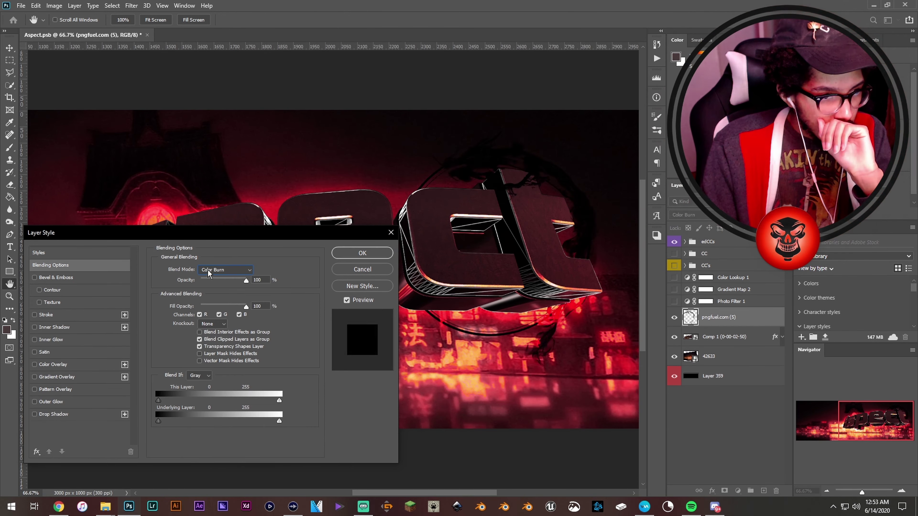
Step: Confirm the dragon's Color Burn blend and bring in the pngfuel.com (6) swirl image
key("Return")
key("alt+Tab")
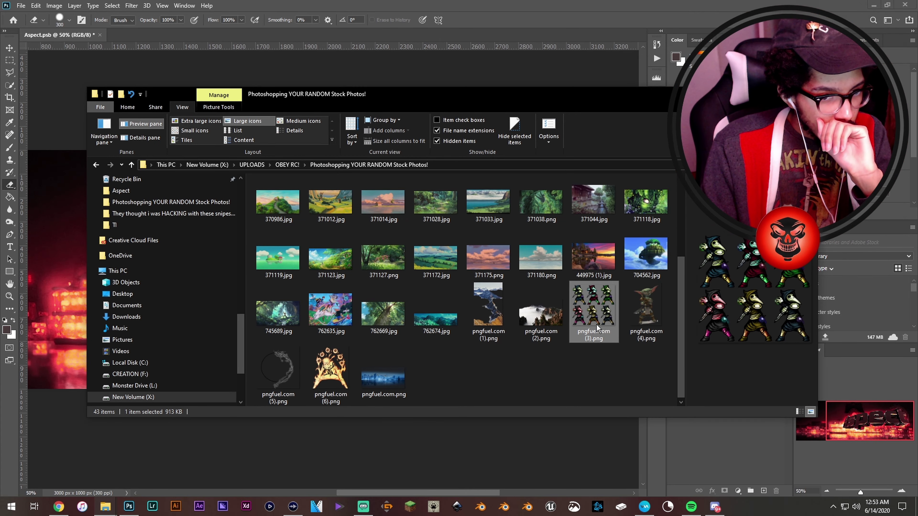
left_click(321, 376)
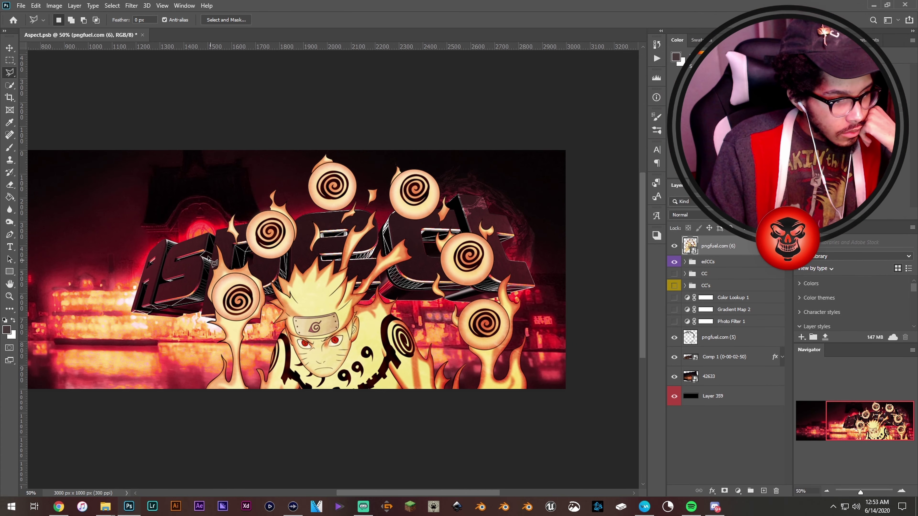
Step: Copy the swirl orbs onto their own layers and spread them around the text
key("ctrl+j")
left_click(332, 185)
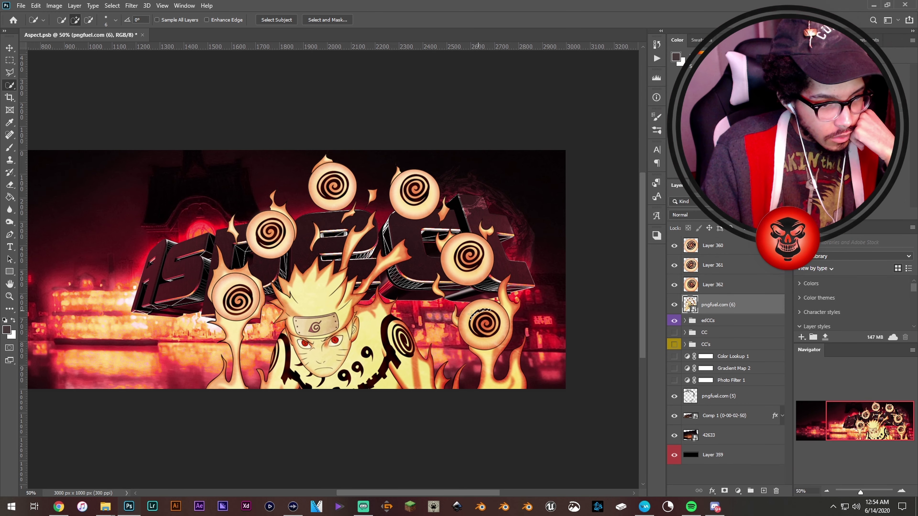
key("ctrl+j")
left_click(675, 324)
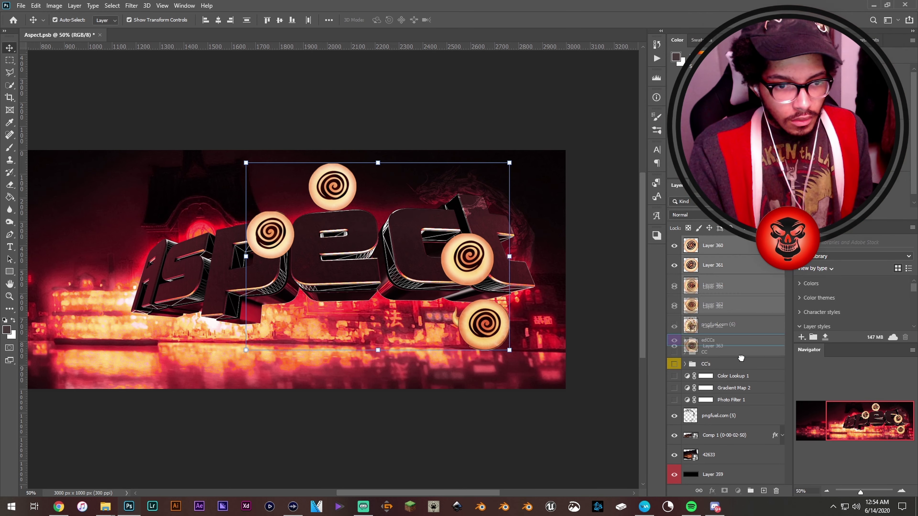
left_click_drag(726, 306, 725, 405)
left_click_drag(487, 326, 512, 319)
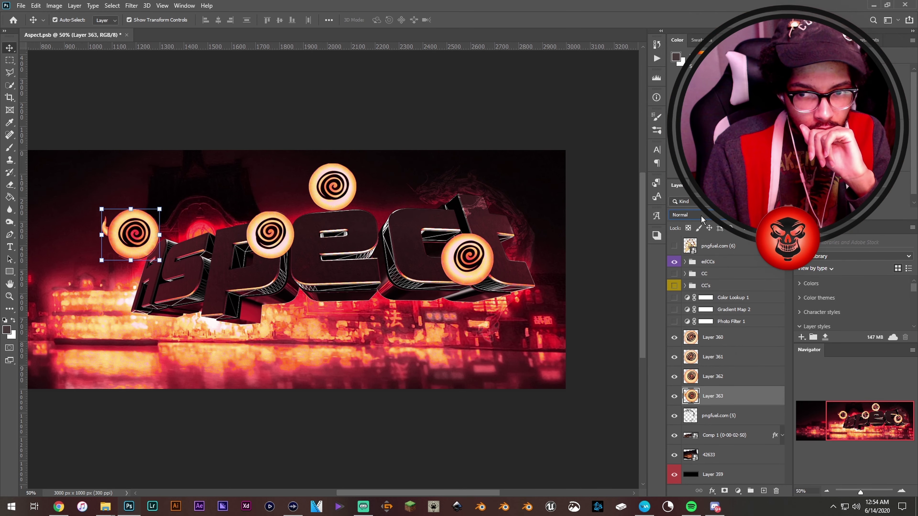
left_click_drag(331, 185, 376, 307)
left_click_drag(468, 258, 558, 148)
Step: Blur a glow copy of a swirl, rotate it 53.2°, and send it to the bottom
key("Tab")
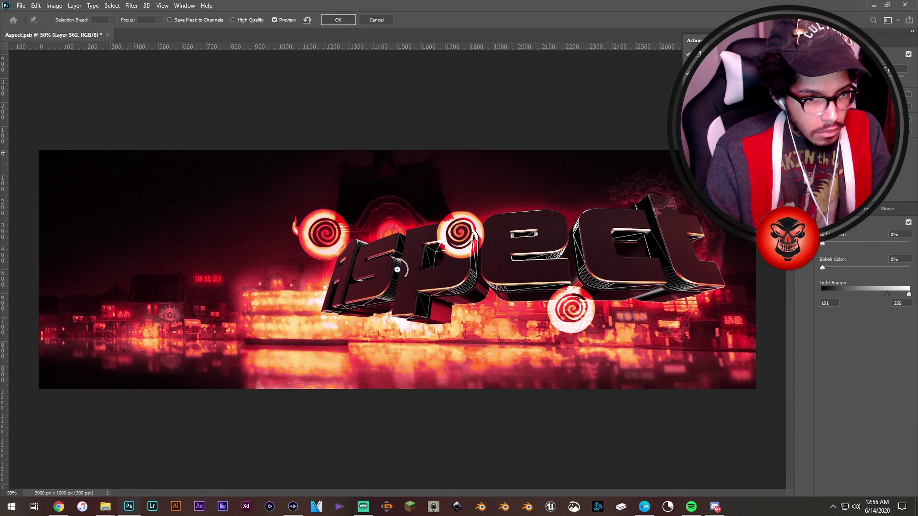
key("Return")
mouse_move(579, 195)
left_mouse_down()
mouse_move(177, 226)
mouse_move(338, 253)
left_mouse_up()
key("ctrl+t")
left_click_drag(394, 217, 317, 204)
key("Return")
key("ctrl+shift+bracketleft")
Step: Lower the Layer 360 and left swirls by 38 px and put Layer 363 below the text render
left_click_drag(387, 250, 396, 273)
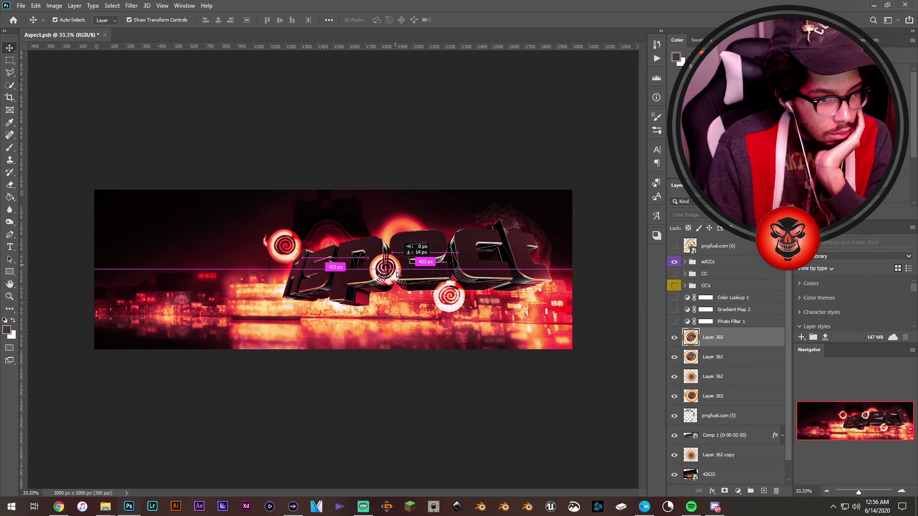
key("Return")
key("ctrl+plus")
left_click_drag(134, 288, 135, 297)
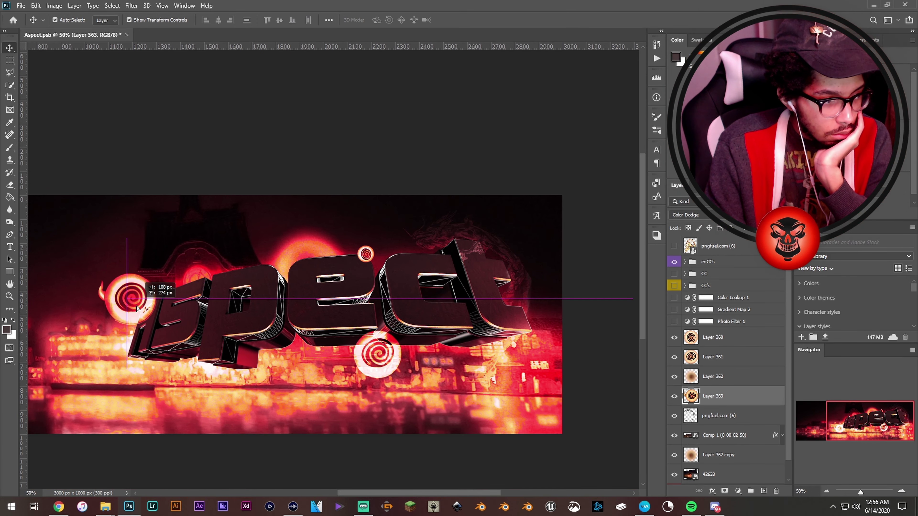
key("ctrl+bracketleft")
key("ctrl+bracketleft")
scroll(325, 315, "left", 2)
left_click(106, 506)
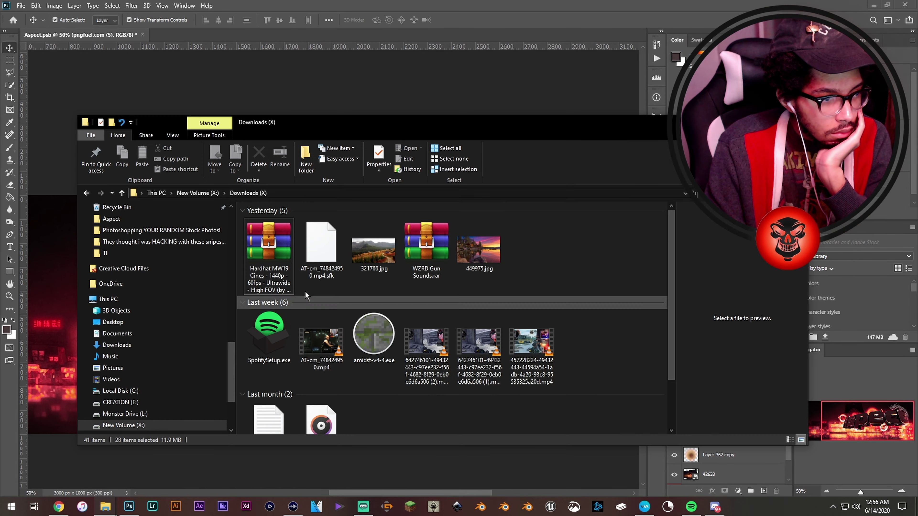
Step: Place the aleks-11 explosion from the Explosions folder, lower it in the stack, and set it to Color Dodge
left_click(152, 250)
double_click(261, 282)
left_click(514, 300)
left_click_drag(375, 289, 328, 324)
key("Return")
mouse_move(712, 357)
left_mouse_down()
mouse_move(716, 460)
mouse_move(739, 434)
left_mouse_up()
key("shift+plus")
key("shift+plus")
key("shift+plus")
Step: Place the aleks-27 particles image from the Particles folder with Screen blending
scroll(490, 464, "left", 3)
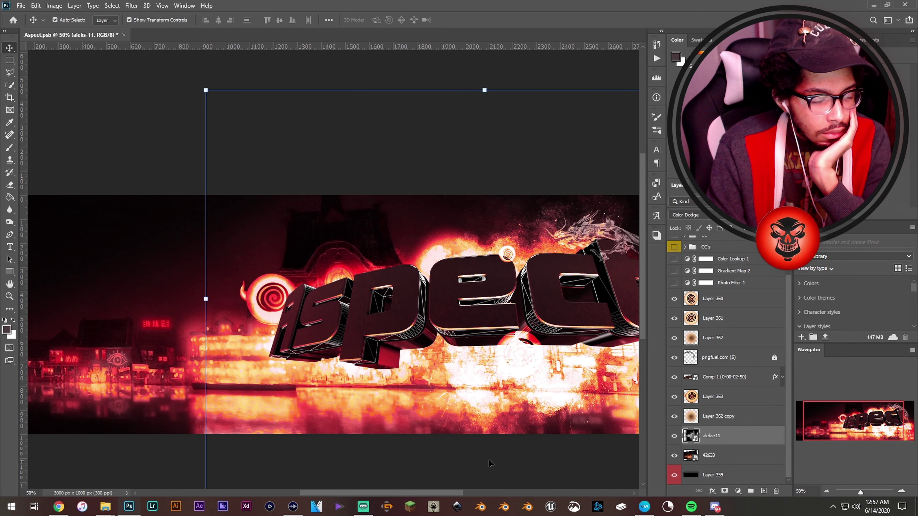
left_click(318, 469)
double_click(317, 284)
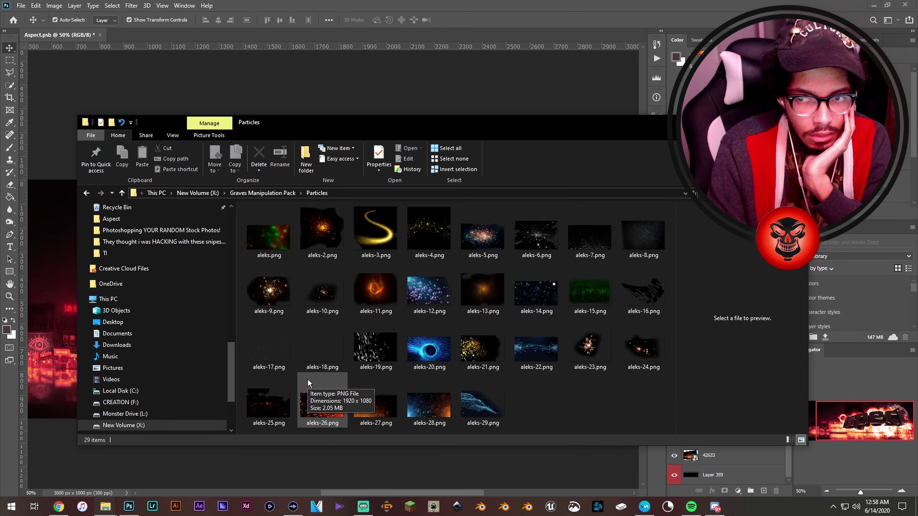
left_click_drag(378, 414, 361, 289)
key("Return")
key("shift+plus")
key("shift+plus")
key("shift+plus")
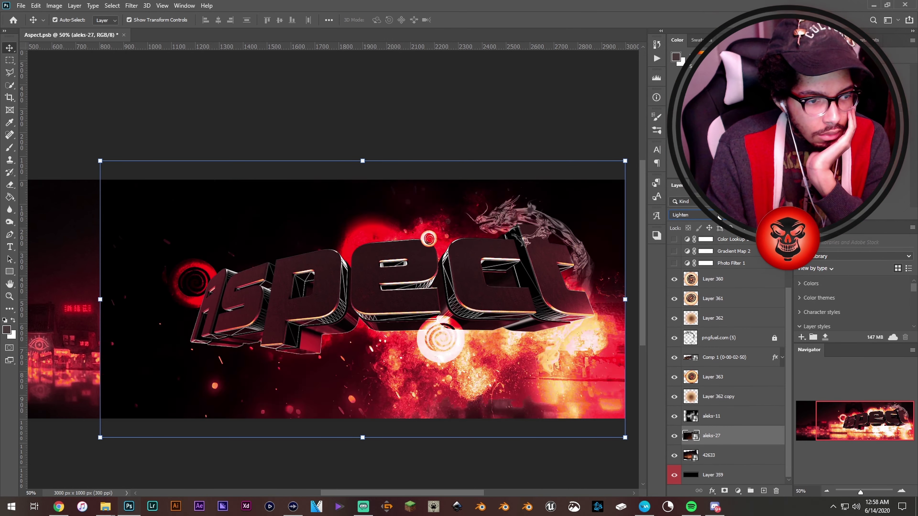
Step: Shift the aleks-11 explosion and stretch aleks-27 across the header above Layer 363
key("ctrl+minus")
left_click_drag(317, 288, 284, 287)
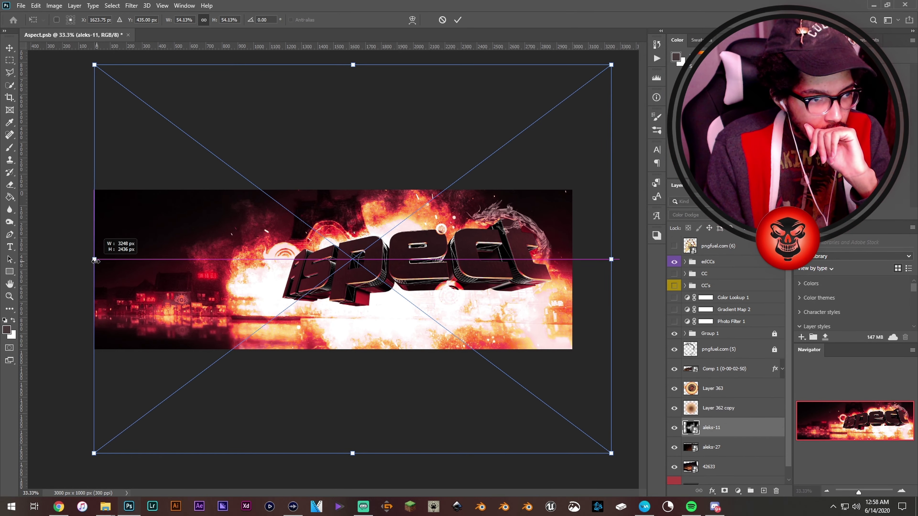
key("ctrl+t")
left_click_drag(580, 307, 65, 271)
key("Return")
left_click_drag(711, 447, 733, 363)
Step: Reposition the 42633 city background and save the document
left_click(708, 466)
key("ctrl+t")
left_click_drag(358, 123, 359, 154)
key("Return")
key("ctrl+plus")
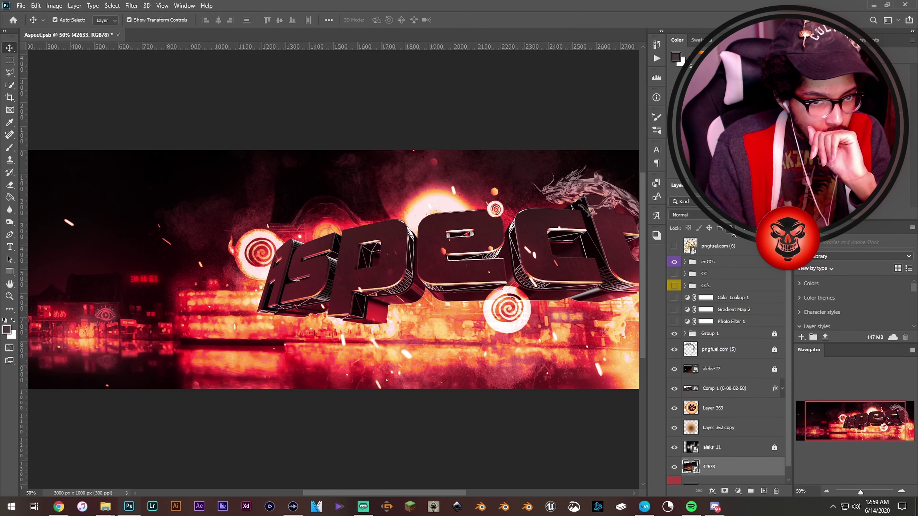
key("Return")
scroll(404, 479, "left", 3)
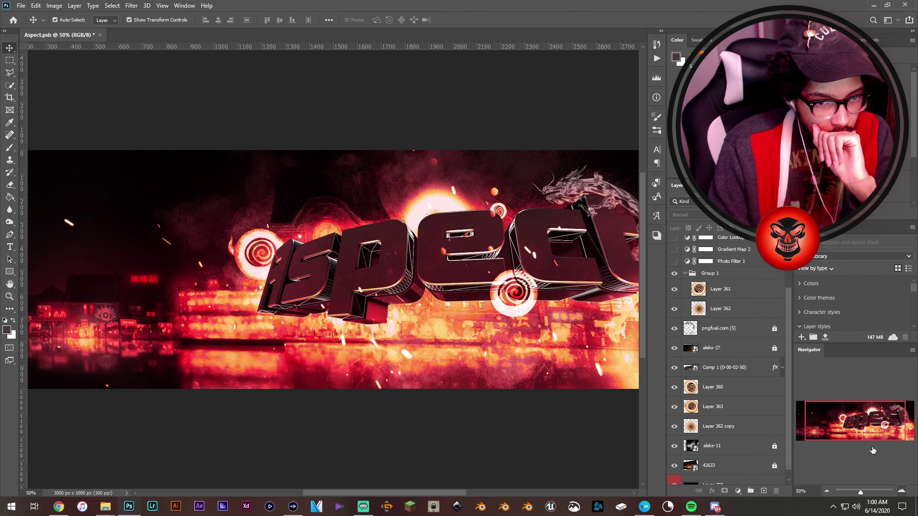
key("ctrl+s")
Step: Place the aleks-4 image over the lettering
key("ctrl+minus")
key("alt+Tab")
left_click_drag(287, 320, 459, 254)
key("Return")
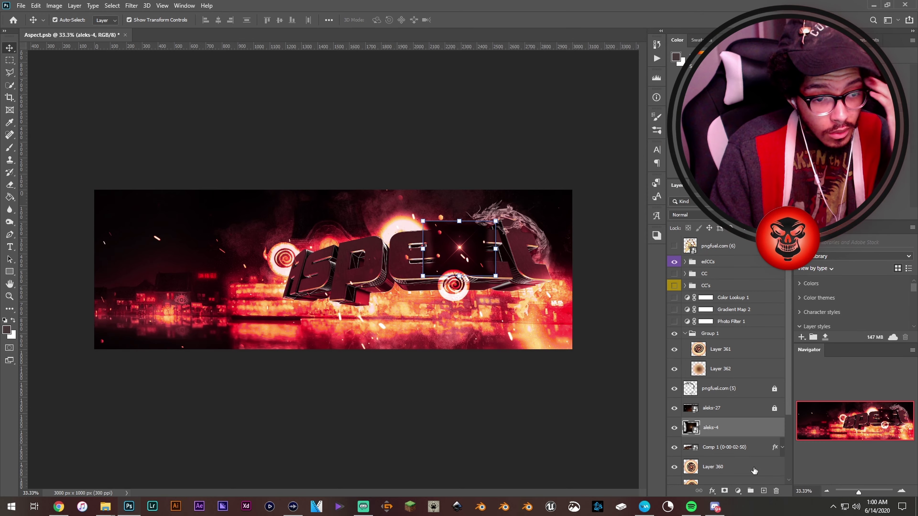
key("ctrl+plus")
key("ctrl+plus")
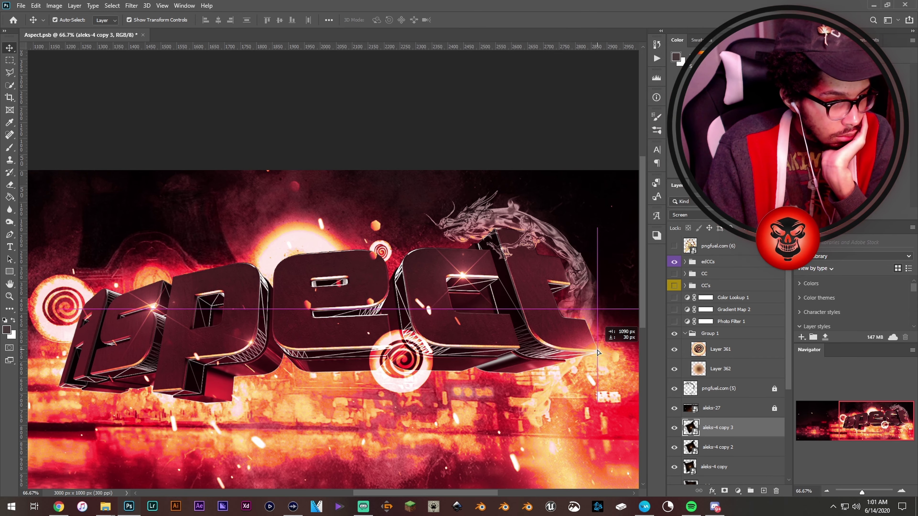
Step: Select Layer 362 and position a copy of aleks-4 at the right
left_click(598, 352)
scroll(598, 353, "up", 1)
scroll(607, 300, "down", 1)
scroll(529, 312, "down", 2)
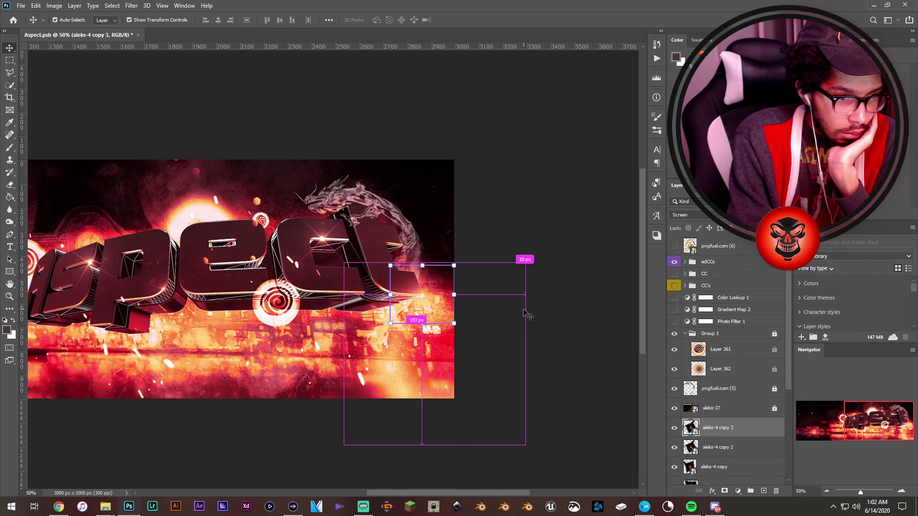
scroll(529, 312, "up", 1)
left_click(304, 486)
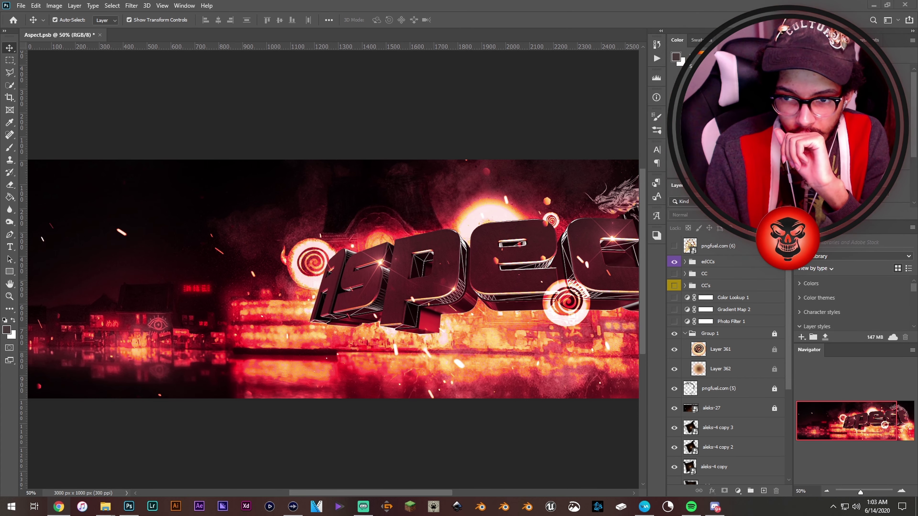
Step: Place the thunder_PNG52 lightning, rotate it, and move it lower in the layer stack
scroll(437, 369, "down", 1)
key("alt+Tab")
left_click_drag(584, 287, 445, 203)
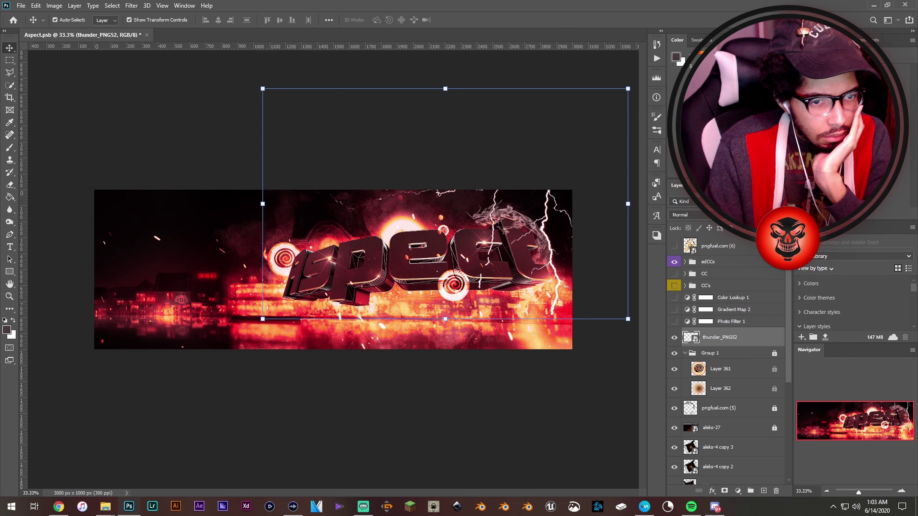
left_click_drag(575, 237, 445, 402)
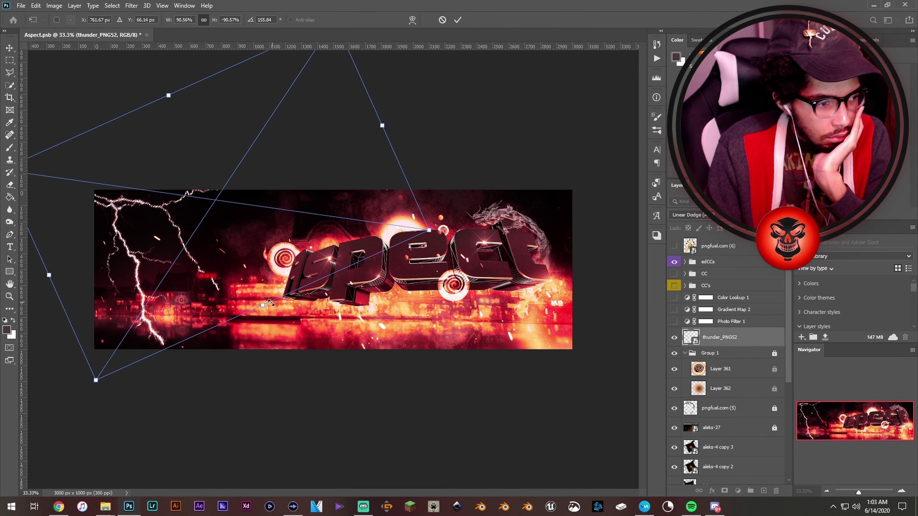
left_click_drag(719, 337, 751, 433)
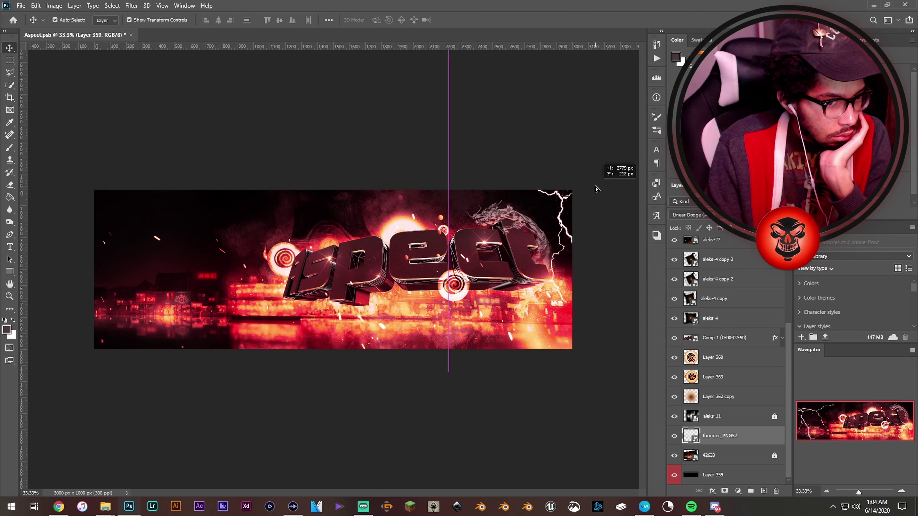
Step: Place the aleks-20 image from the Space folder, stretched wider to the left
key("alt+Tab")
scroll(320, 254, "down", 5)
key("alt+Up")
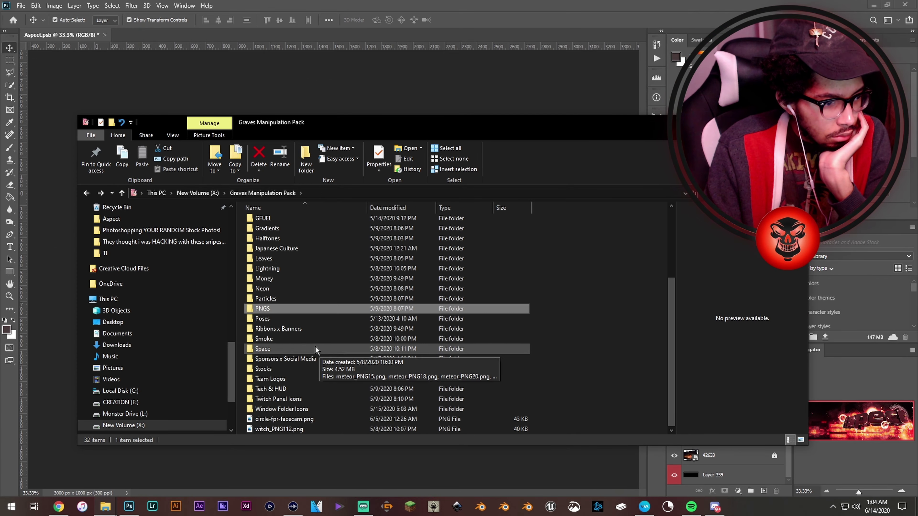
double_click(315, 349)
left_click_drag(427, 285, 361, 253)
left_click_drag(220, 271, 95, 271)
key("Return")
Step: Soften the aleks-20 image with a Blur Gallery Iris Blur
key("Tab")
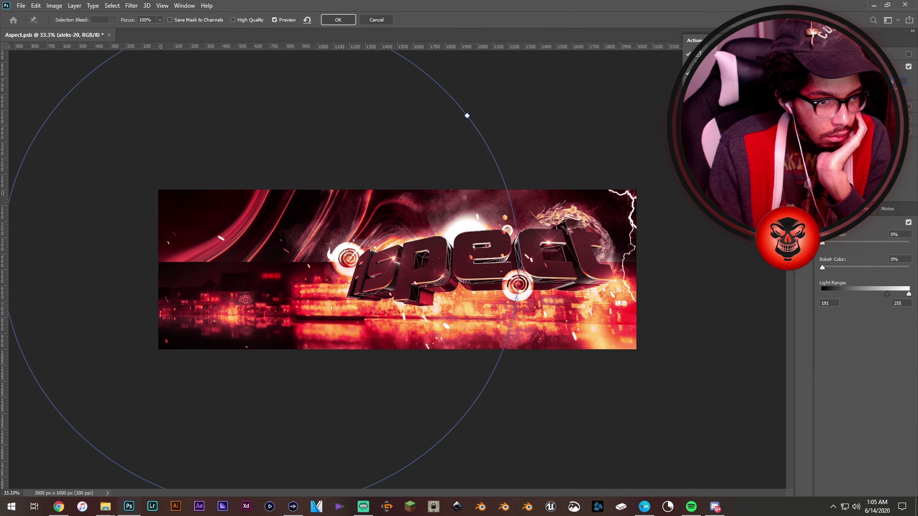
key("Return")
scroll(519, 180, "up", 1)
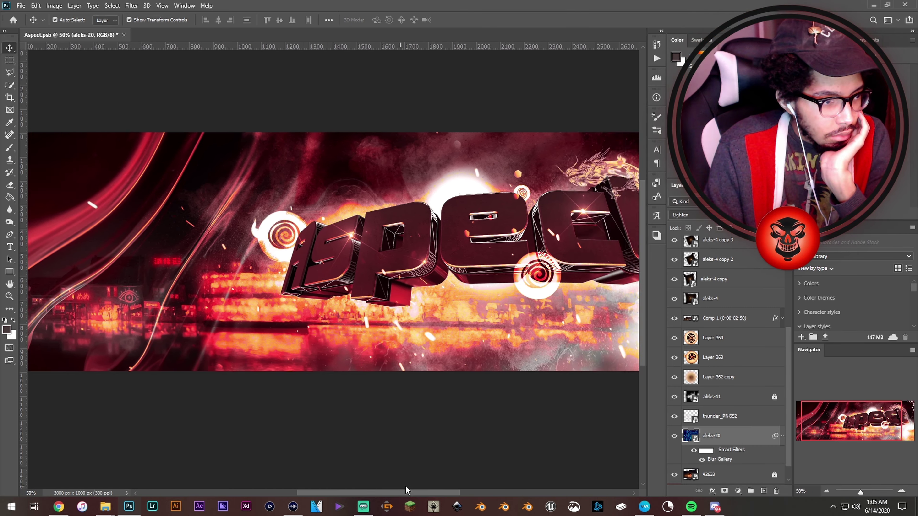
Step: Select the Comp 1 lettering layer and zoom in on the letters
left_click(444, 296)
scroll(372, 206, "up", 4)
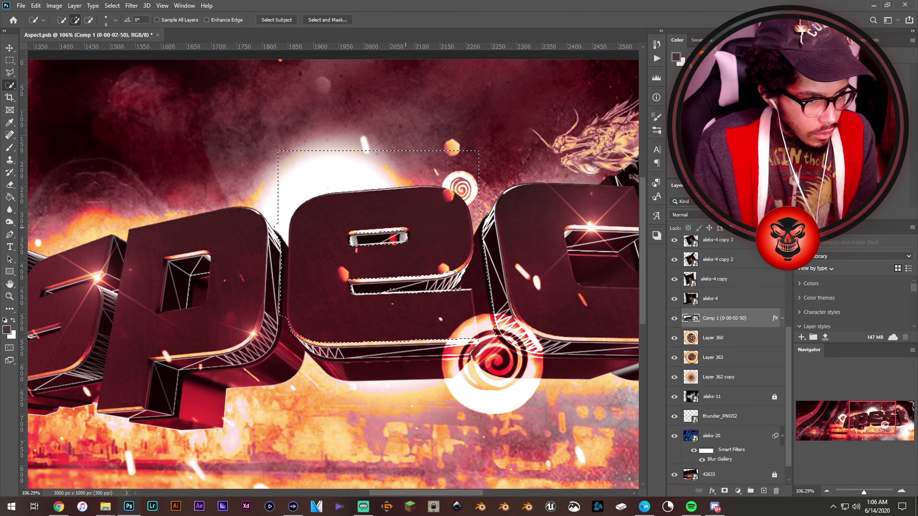
scroll(379, 247, "up", 4)
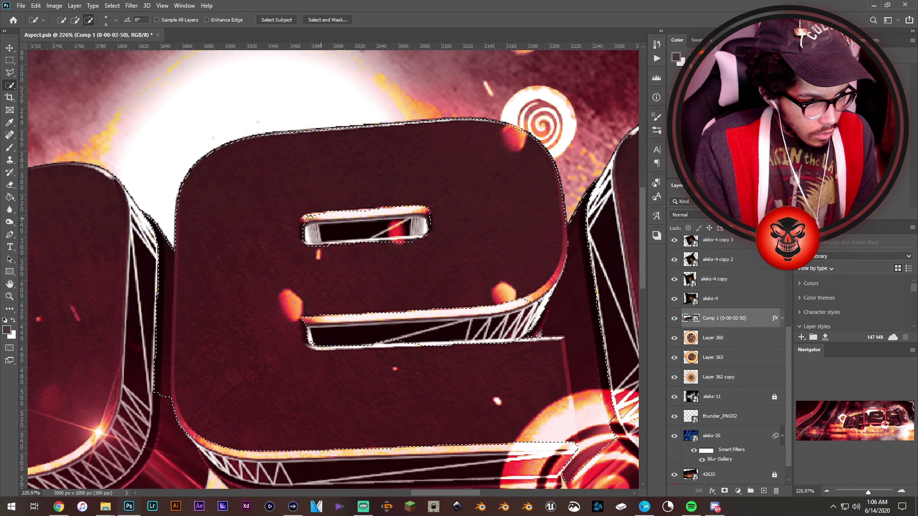
scroll(355, 247, "down", 2)
scroll(268, 211, "up", 5)
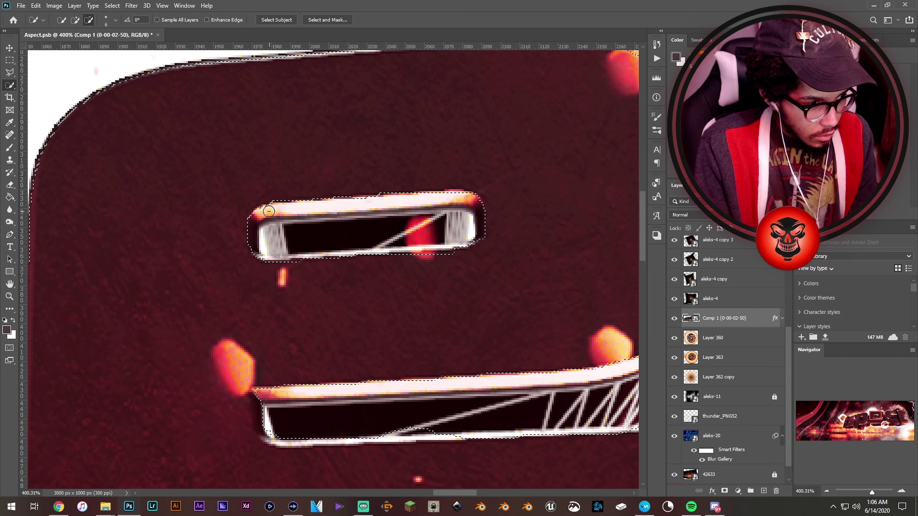
scroll(288, 283, "down", 3)
scroll(288, 282, "up", 4)
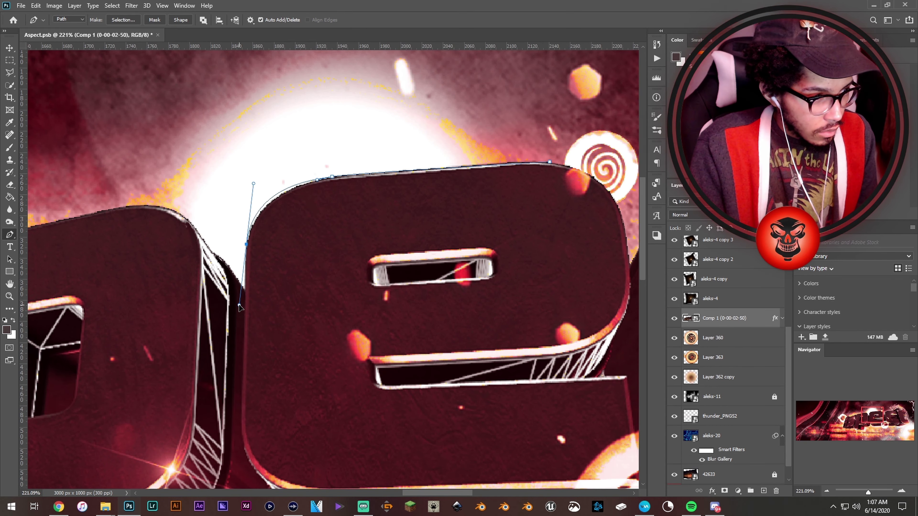
scroll(239, 306, "down", 3)
Step: Trace the e letter's opening with curved Pen-tool points
left_click_drag(242, 348, 243, 358)
left_click_drag(393, 411, 417, 411)
scroll(567, 411, "right", 3)
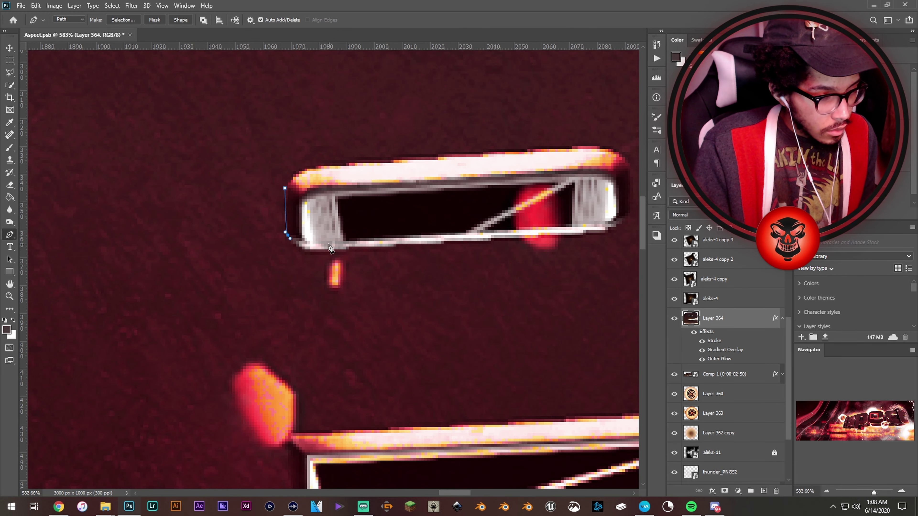
scroll(618, 234, "right", 2)
left_click_drag(595, 213, 592, 170)
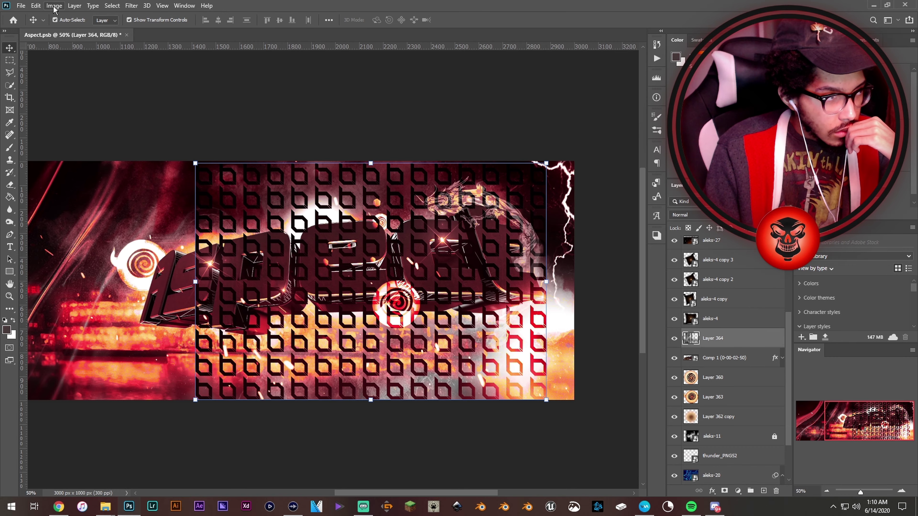
Step: Warp the pattern's top and lower edges, then cancel the warp
left_click_drag(323, 173, 326, 141)
left_click_drag(343, 358, 340, 318)
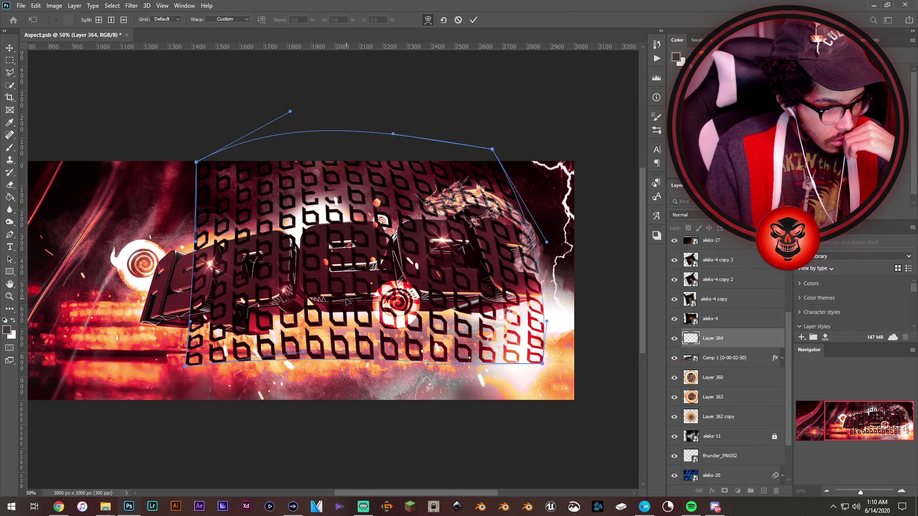
key("Escape")
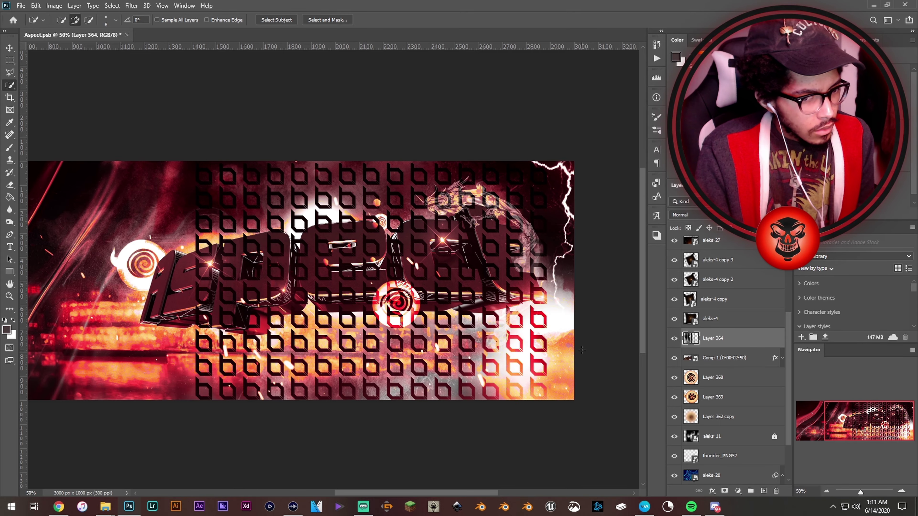
Step: Scale the pattern to about 78% and clip it into the 3D letters
key("ctrl+t")
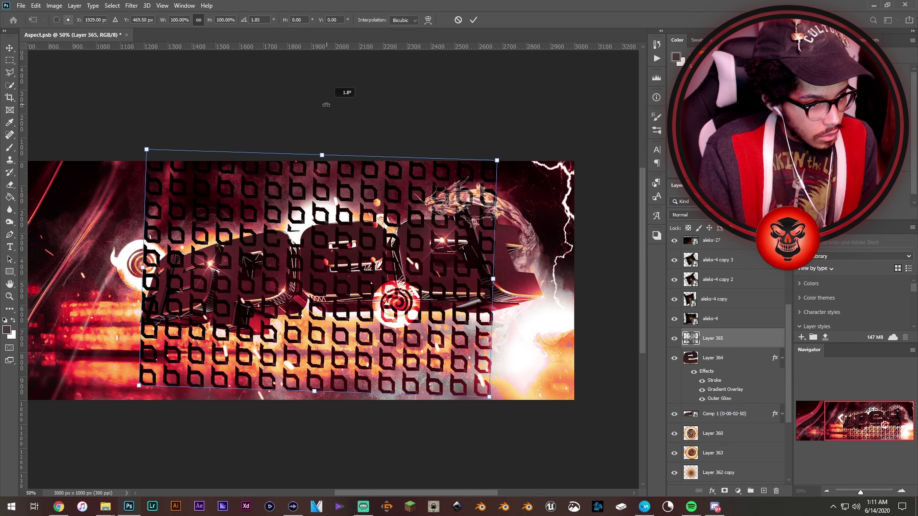
left_click_drag(304, 307, 335, 307)
key("Return")
key("ctrl+alt+g")
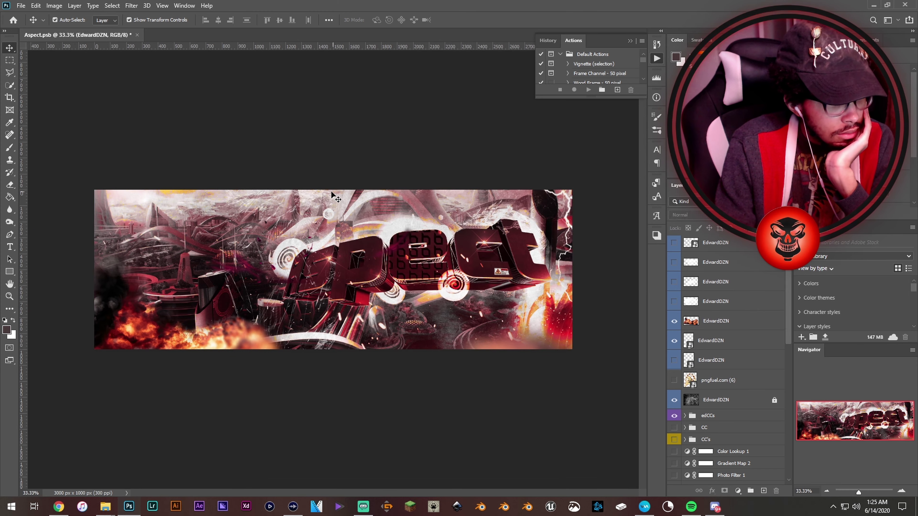
Step: Apply an Iris Blur to the selected layer
left_click(132, 5)
left_click(282, 134)
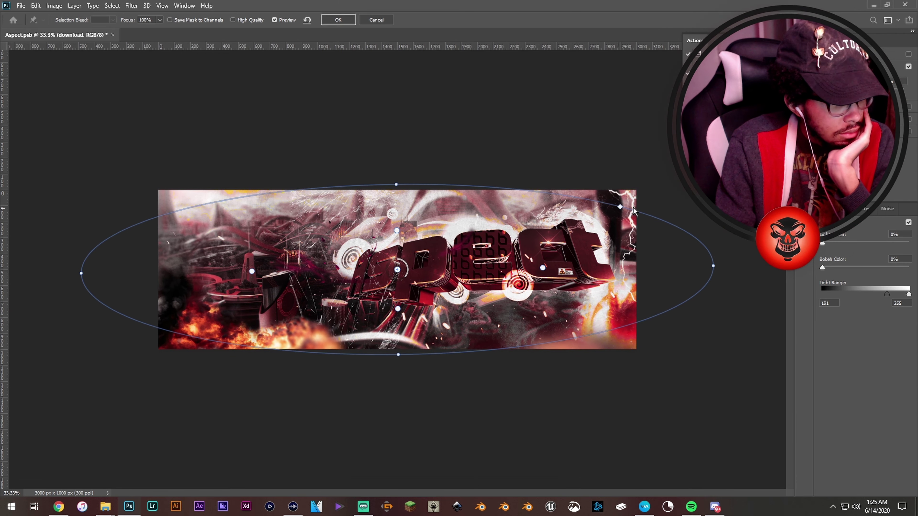
left_click(336, 21)
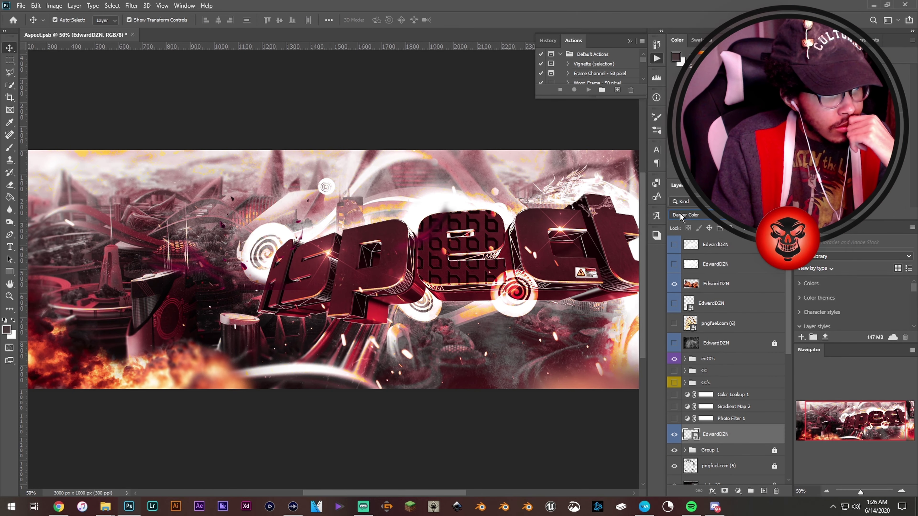
Step: Move the EdwardDZN clouds to the banner's bottom and blend them with Color Dodge
scroll(719, 290, "down", 5)
left_click(751, 298)
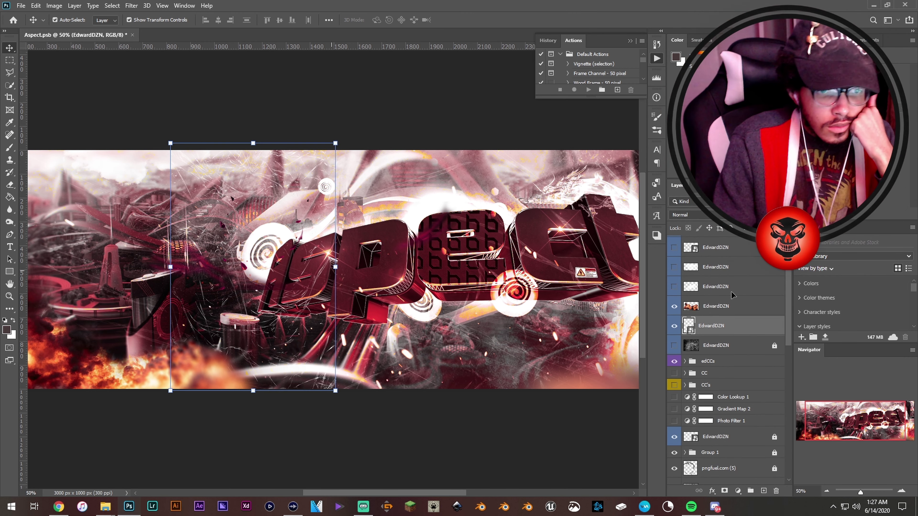
left_click_drag(157, 379, 108, 404)
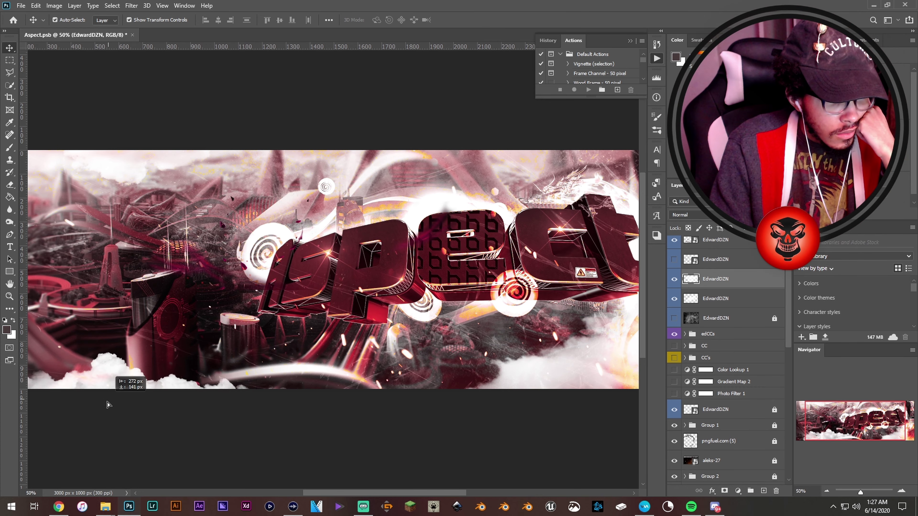
left_click(691, 215)
left_click(686, 308)
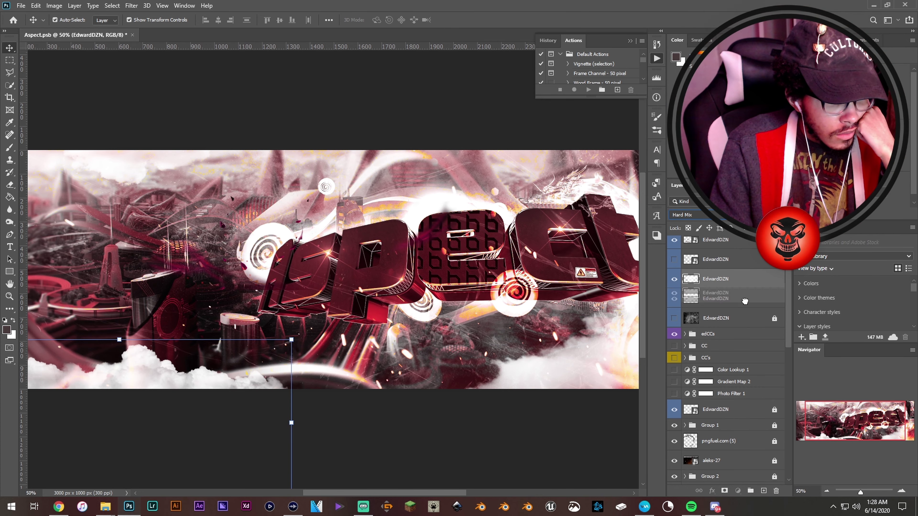
key("ctrl+minus")
left_click_drag(148, 339, 171, 341)
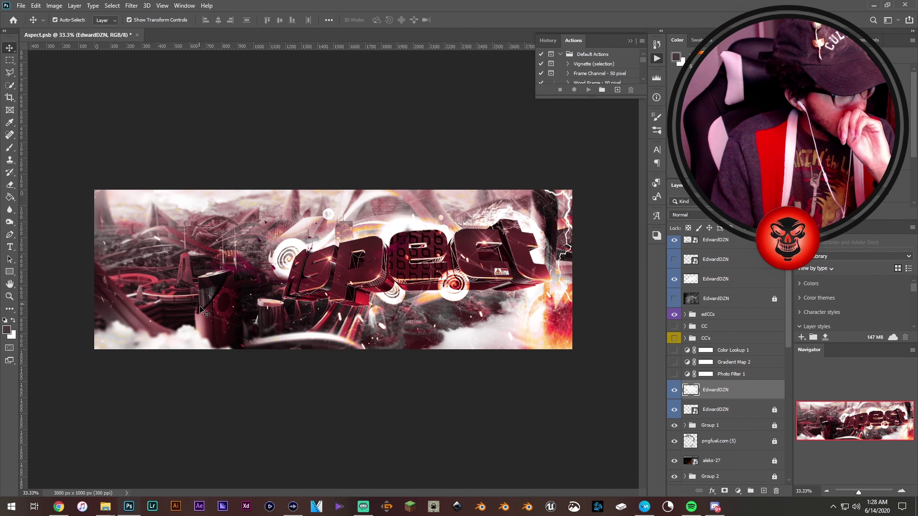
Step: Shift the spiral Layer 361 to the right of the lettering
scroll(203, 311, "up", 2, "alt")
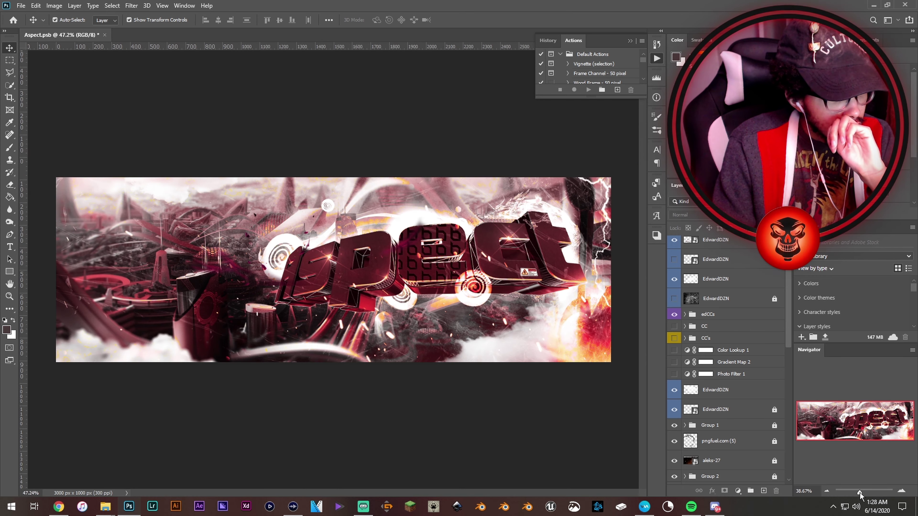
scroll(718, 325, "down", 3)
scroll(718, 325, "down", 2)
left_click(462, 286)
left_click_drag(461, 285, 529, 307)
Step: Move the EdwardDZN smart object lower and turn on the edCCs purple grade
scroll(708, 289, "up", 7)
left_click(687, 257)
key("ctrl+bracketleft")
key("ctrl+bracketleft")
key("ctrl+bracketleft")
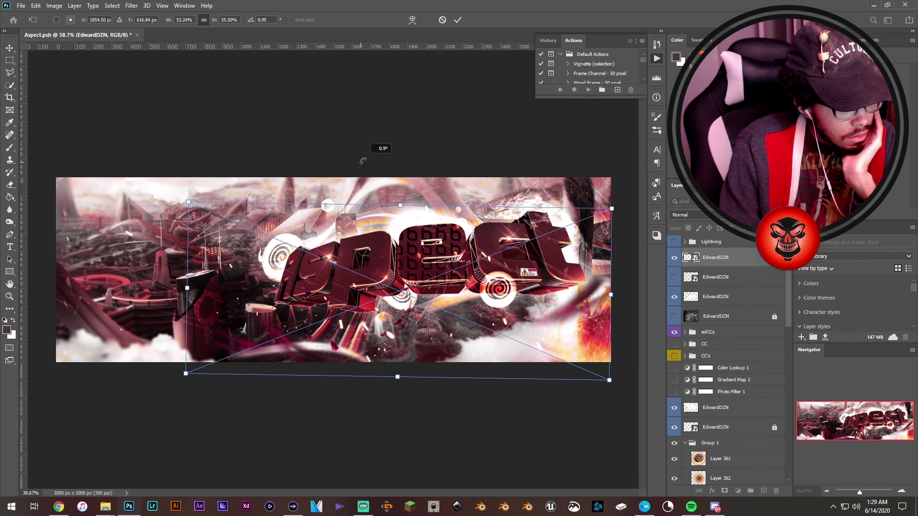
left_click(350, 405)
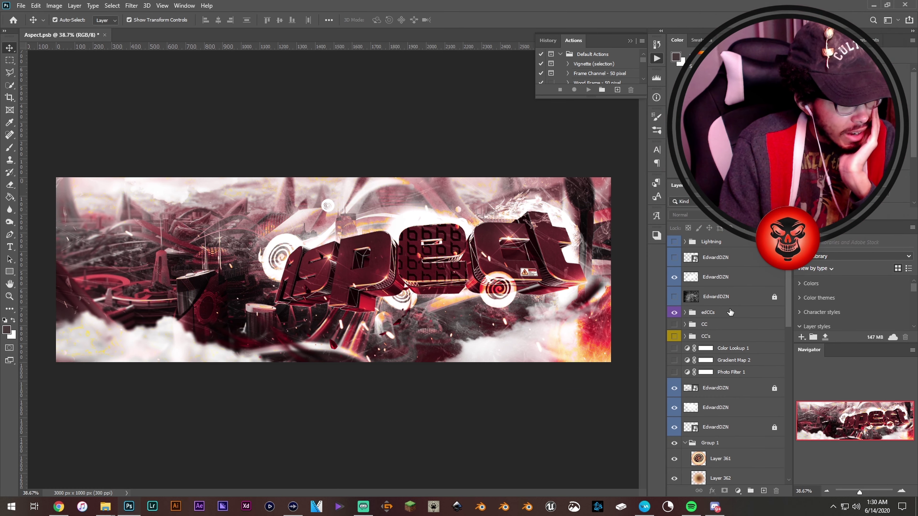
left_click_drag(688, 258, 683, 290)
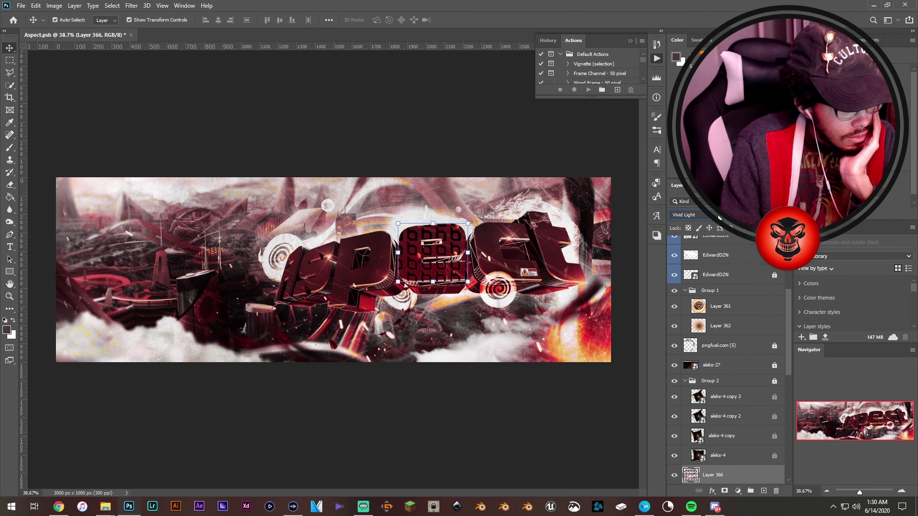
left_click(684, 293)
left_click(674, 304)
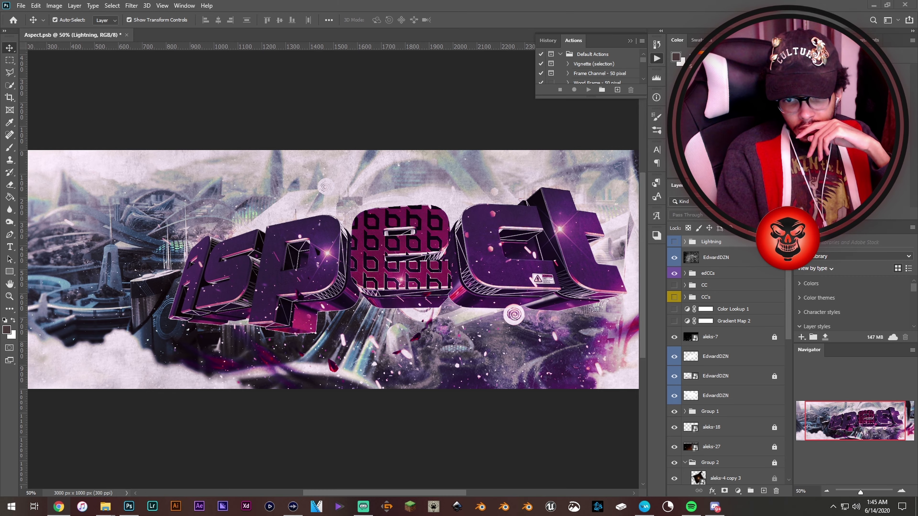
left_click(685, 273)
left_click(675, 261)
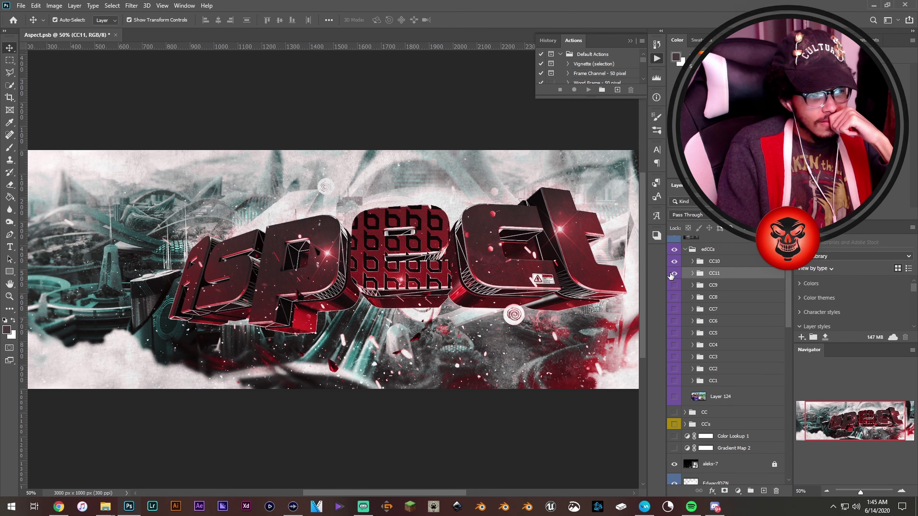
left_click(674, 285)
left_click(674, 297)
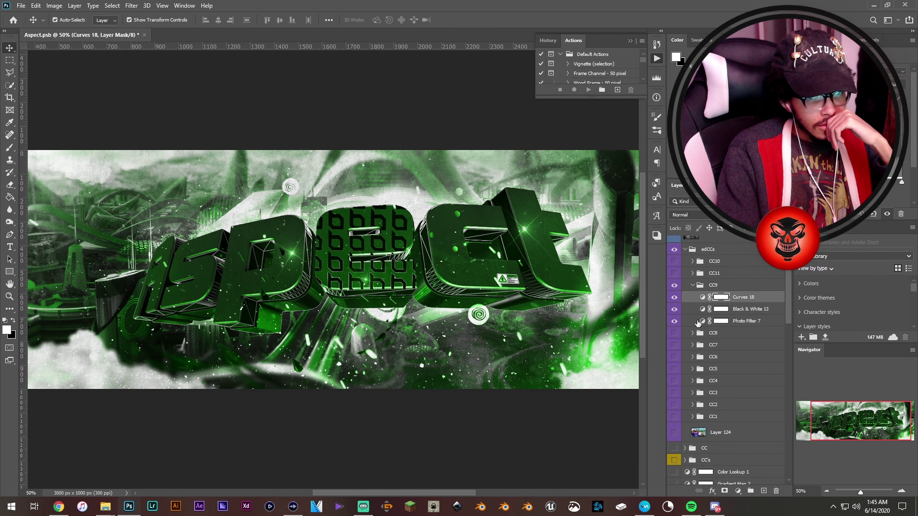
left_click(674, 309)
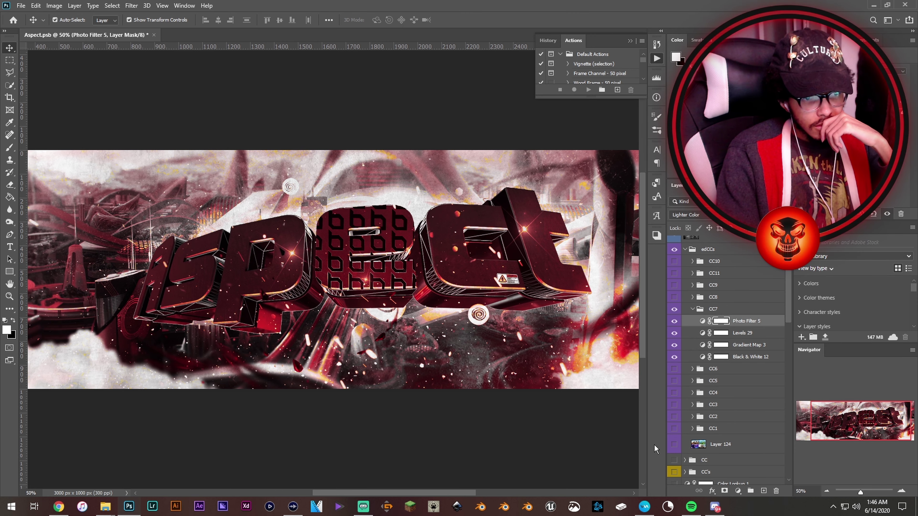
key("ctrl+minus")
left_click(702, 345)
left_click(675, 357)
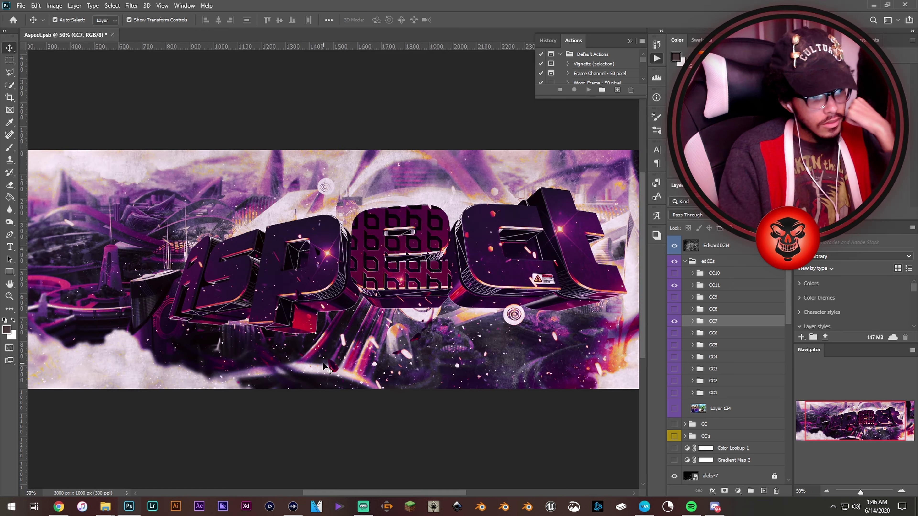
left_click(291, 332)
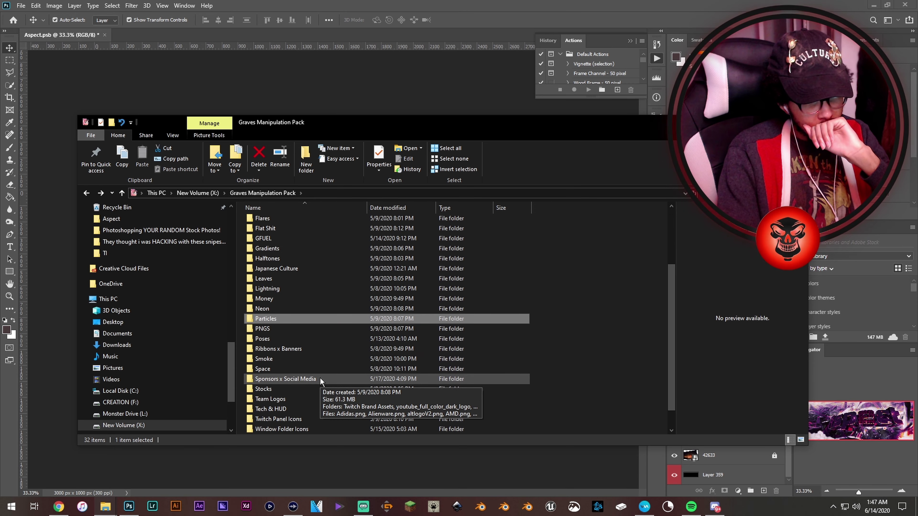
Step: Import the aleks-22 stock image, scale it to cover the canvas, and lock it
double_click(320, 378)
left_click(426, 234)
left_click_drag(531, 345, 468, 103)
left_click_drag(575, 270, 572, 270)
key("Return")
left_click(694, 214)
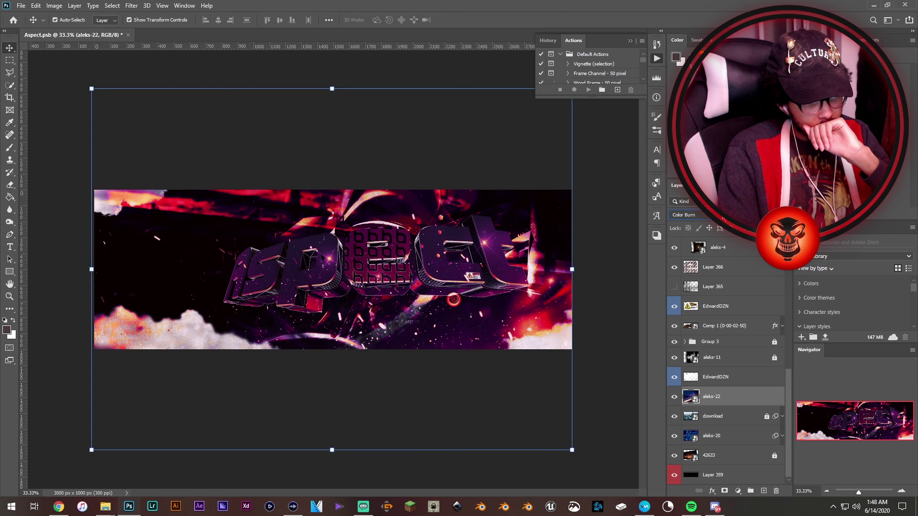
left_click(731, 228)
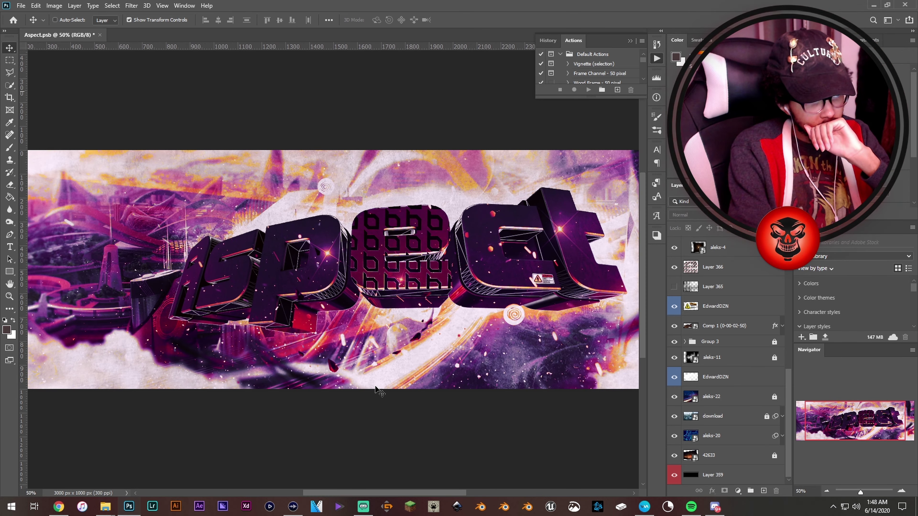
Step: Reshape and shift the aleks-4 debris pieces over the lettering
key("Return")
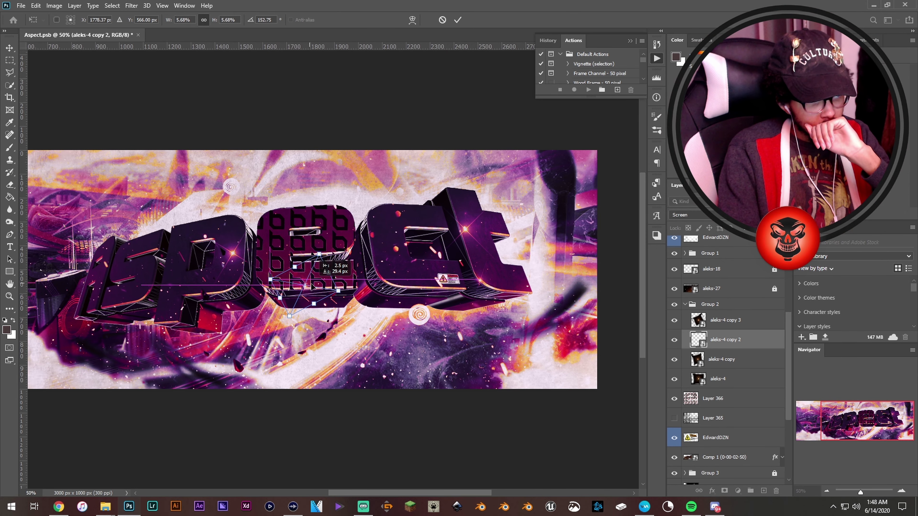
left_click_drag(322, 282, 203, 235)
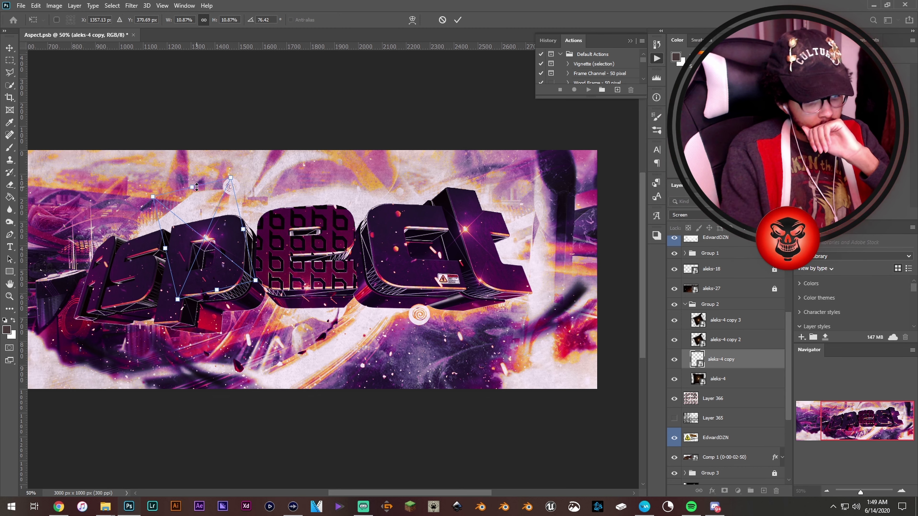
key("Return")
key("ctrl+plus")
left_click_drag(196, 275, 271, 286)
left_click(709, 304)
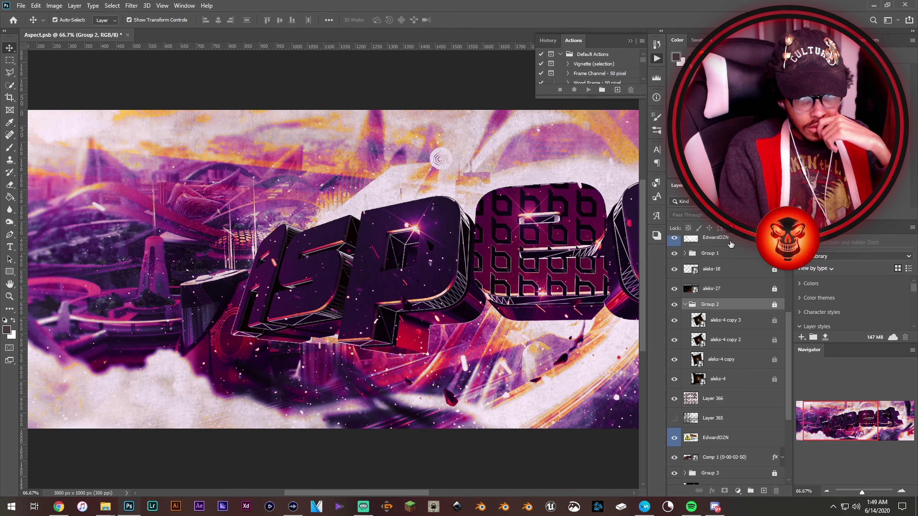
key("ctrl+minus")
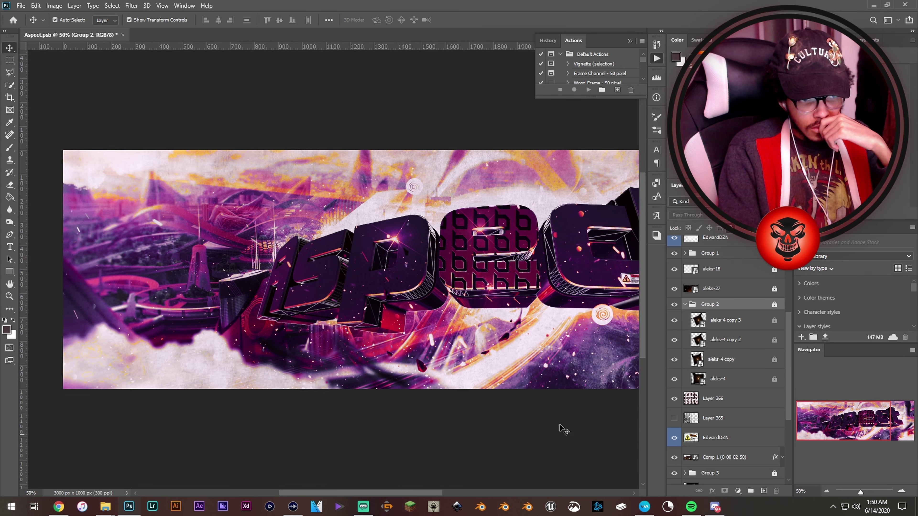
left_click(711, 268)
Step: Turn on the edCCs colour group and delete Layer 365
left_click_drag(380, 494, 398, 495)
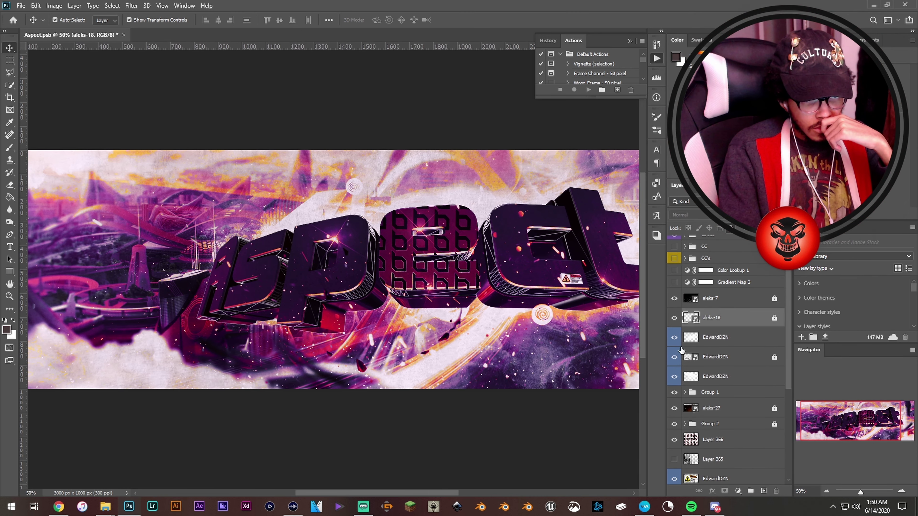
scroll(674, 267, "up", 2)
left_click(674, 273)
scroll(723, 307, "down", 3)
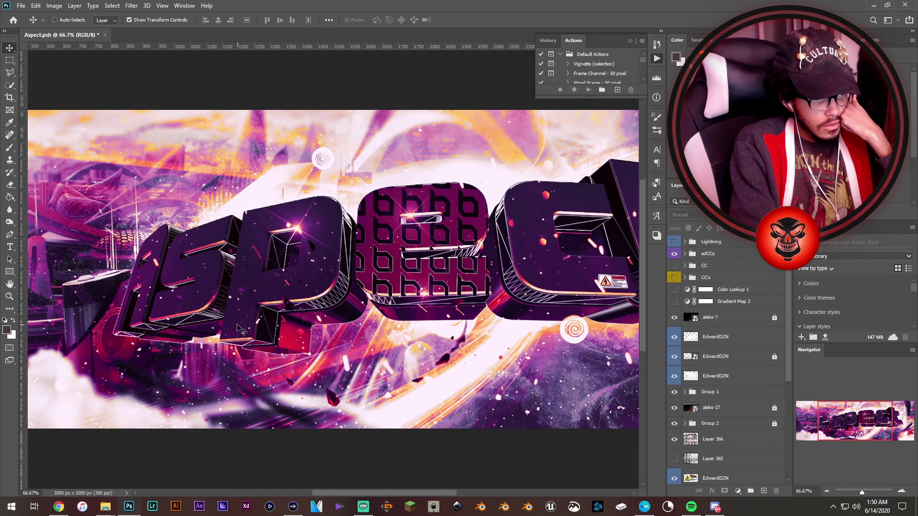
left_click(674, 363)
key("Delete")
Step: Move the Layer 360 spiral out of Group 3 to sit above Group 1
left_click(331, 183)
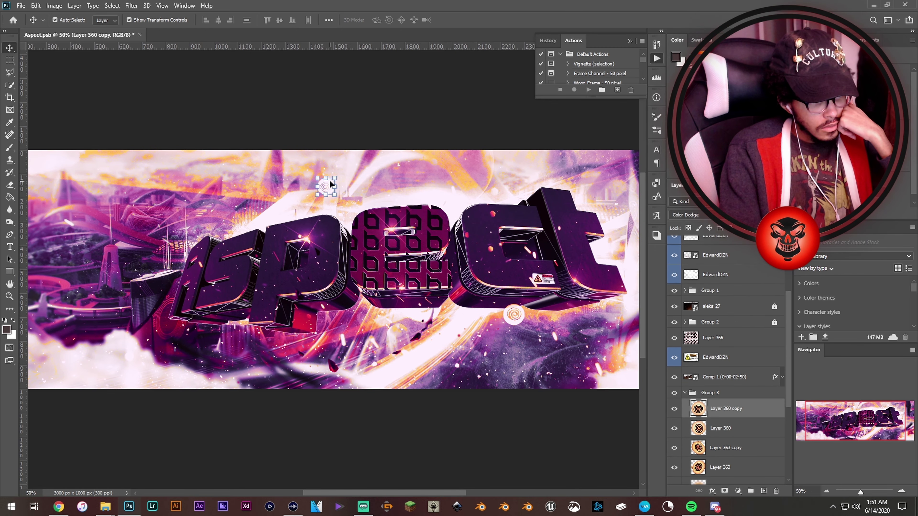
left_click(723, 428)
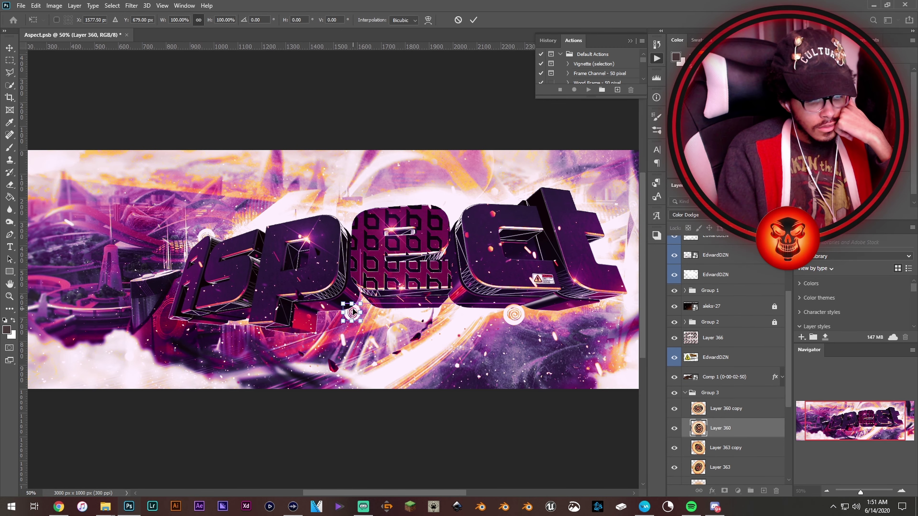
left_click_drag(699, 428, 683, 288)
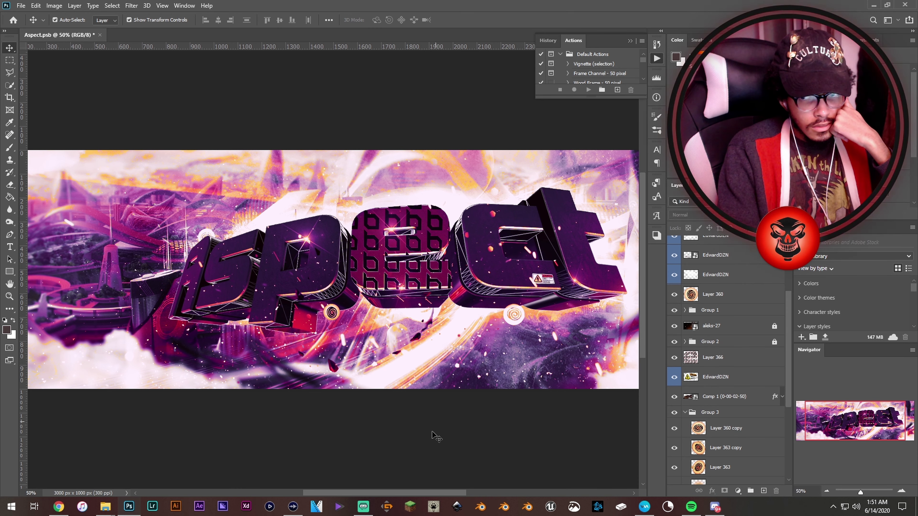
left_click(521, 313)
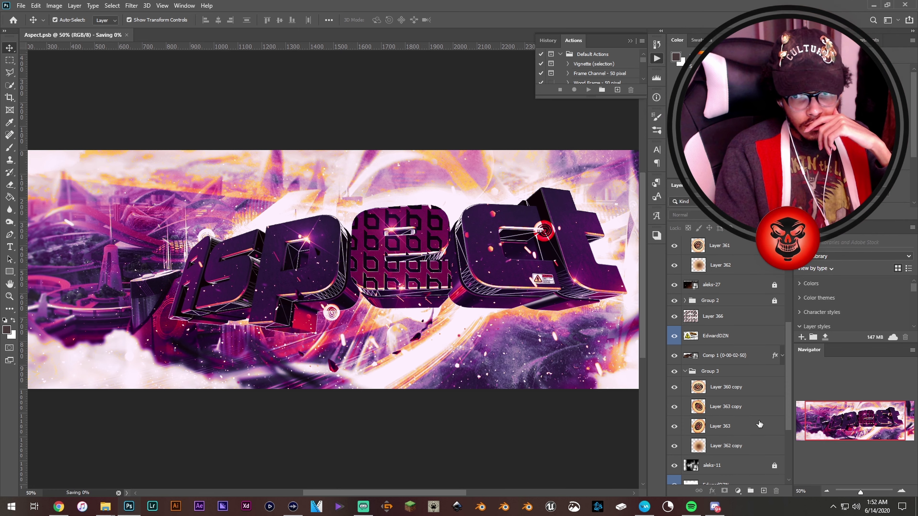
left_click_drag(419, 493, 390, 493)
left_click(230, 372)
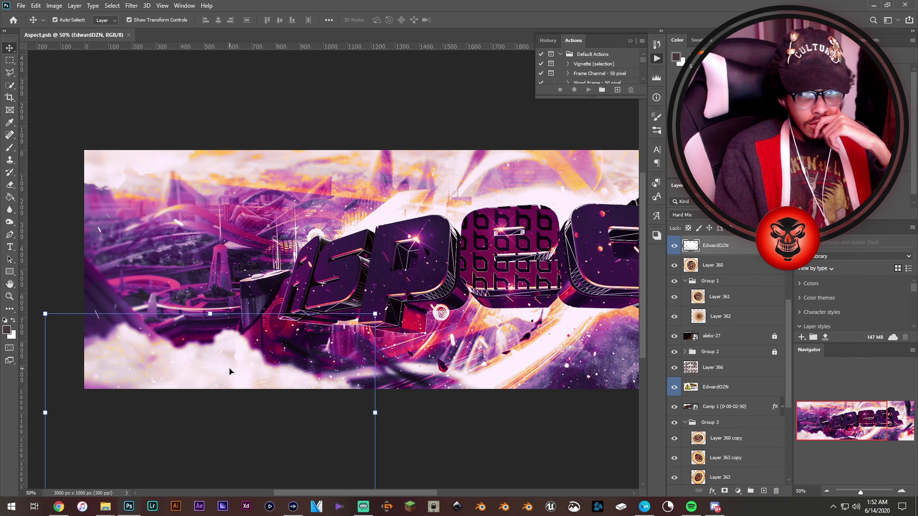
Step: Reorder the aleks-7 texture layer and show the darker 42633 city background
scroll(776, 383, "up", 5)
left_click(675, 318)
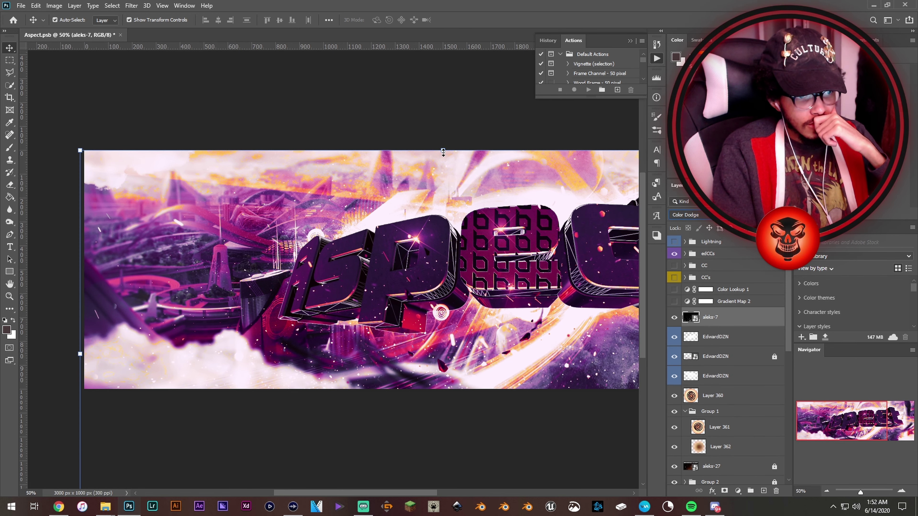
left_click_drag(710, 317, 741, 429)
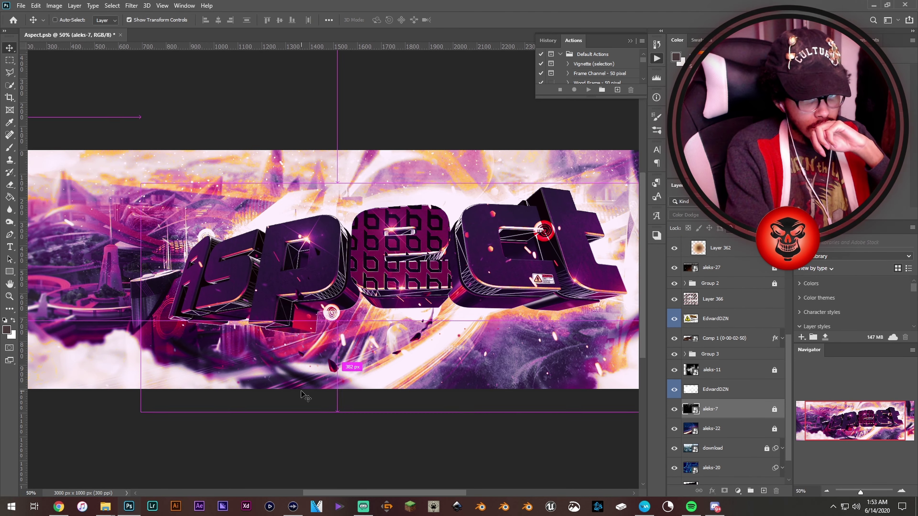
left_click(493, 401)
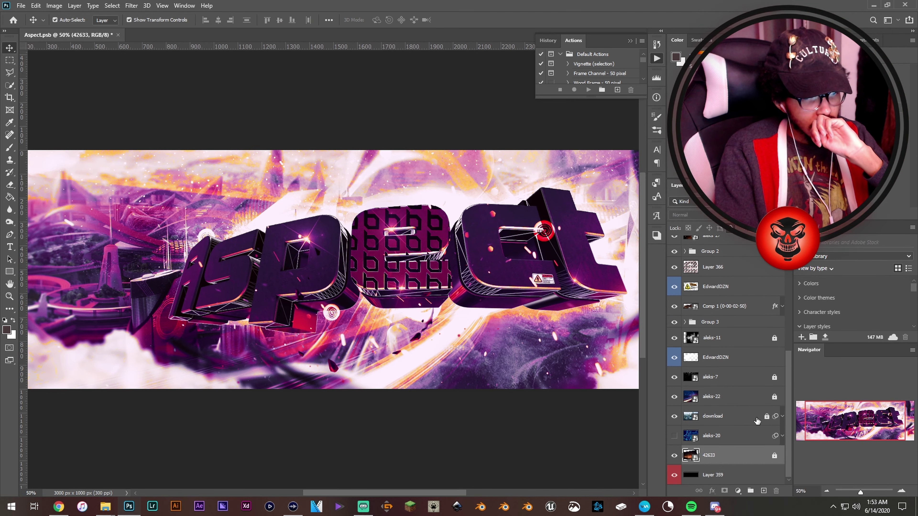
key("ctrl+minus")
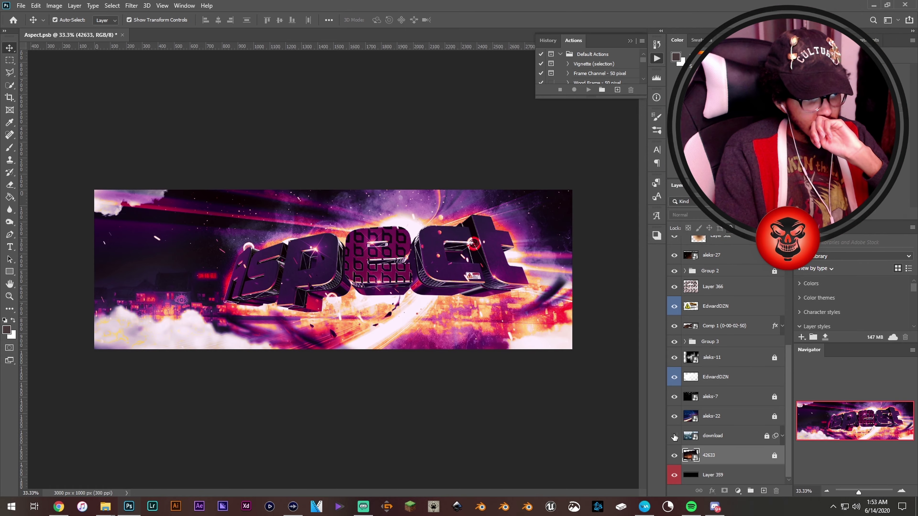
left_click(675, 436)
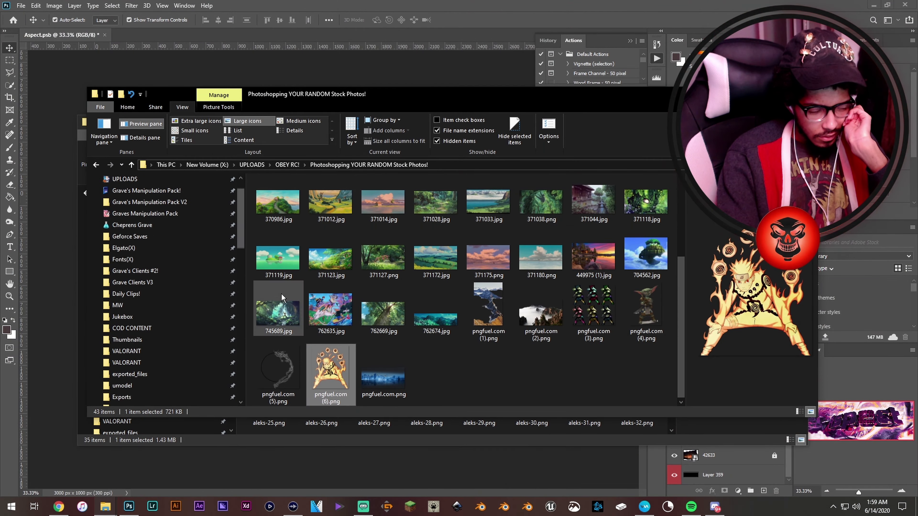
Step: Shift the pngfuel.com (3) ship right, duplicate it, and rotate the copy about -13 degrees
left_click(162, 236)
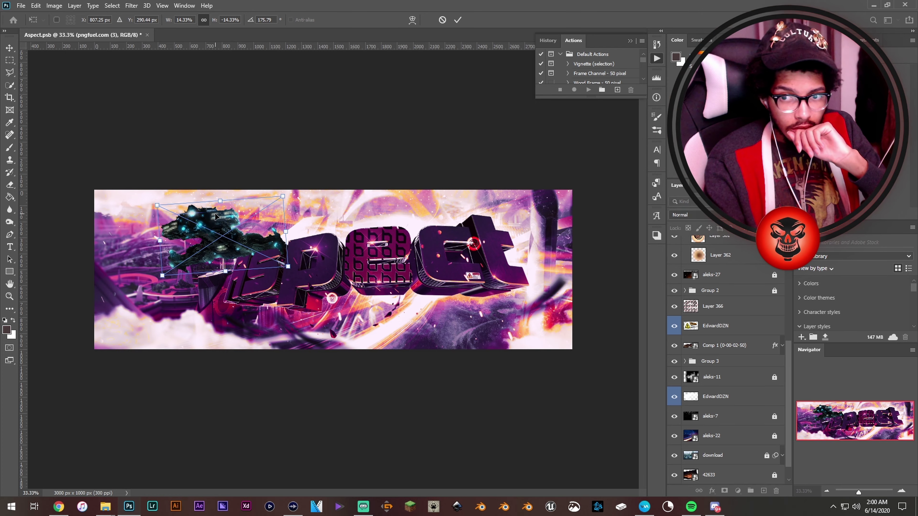
left_click_drag(739, 443, 739, 446)
left_click_drag(213, 247, 248, 247)
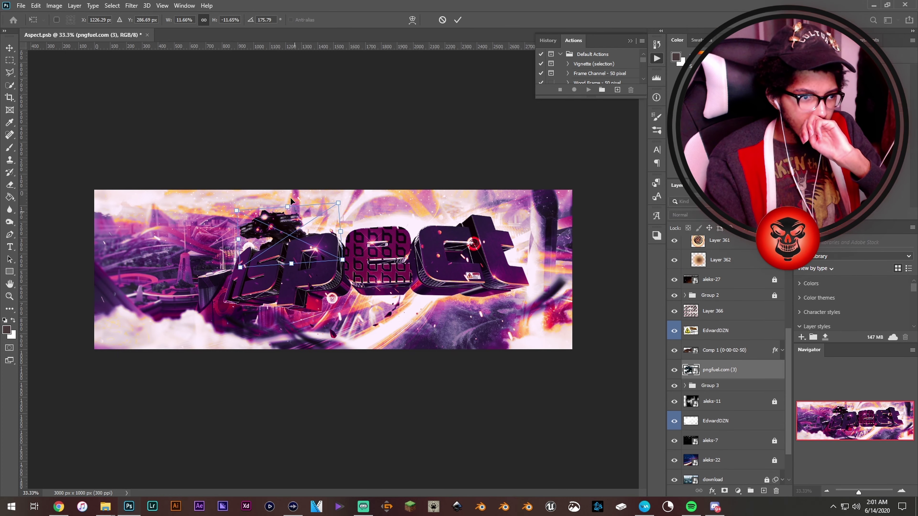
key("Return")
key("ctrl+plus")
key("ctrl+j")
key("ctrl+t")
left_click_drag(253, 169, 229, 171)
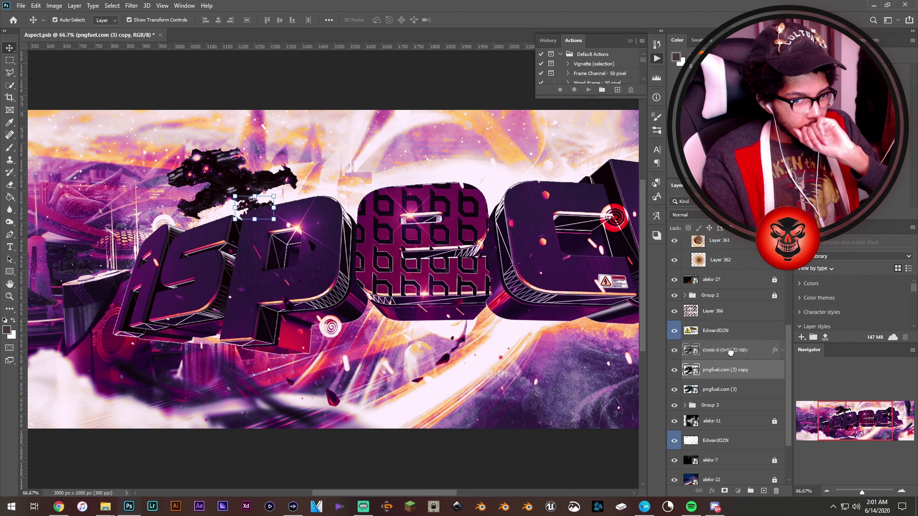
Step: Apply an Iris Blur to the ship and place a blurred copy further left
left_click(131, 6)
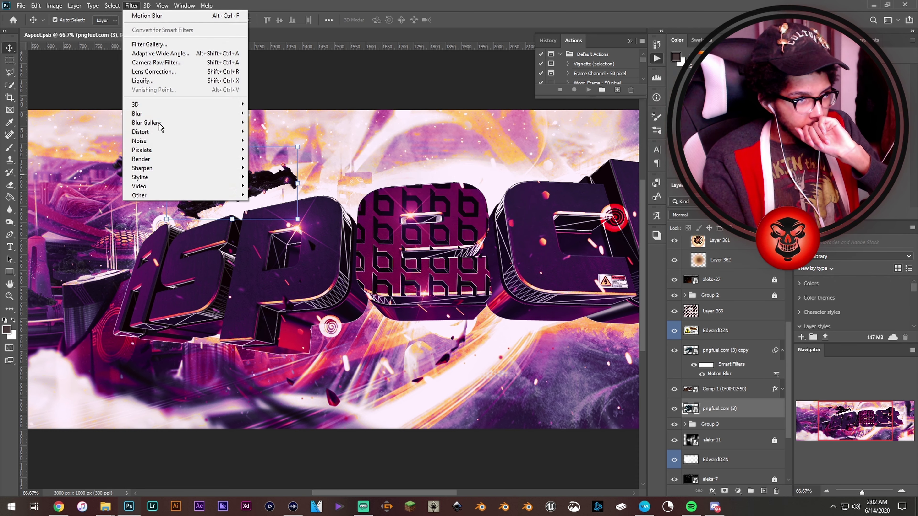
left_click(267, 131)
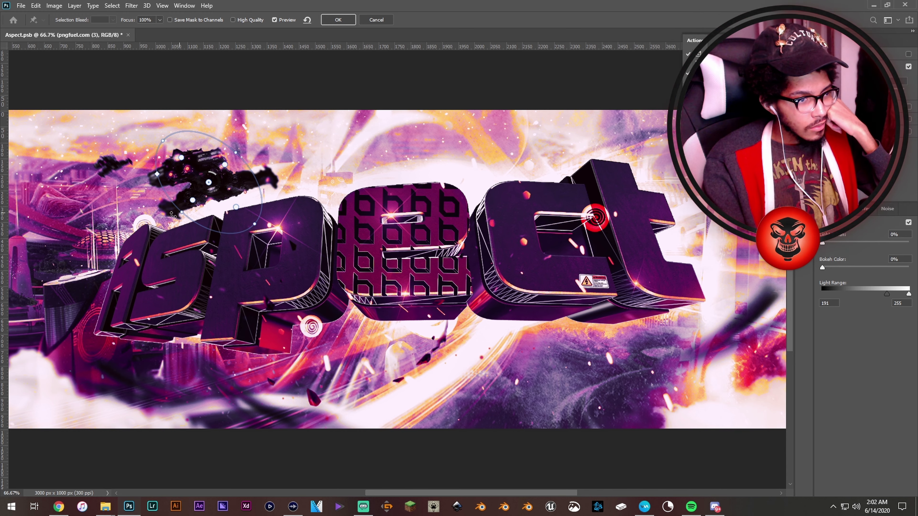
left_click(347, 21)
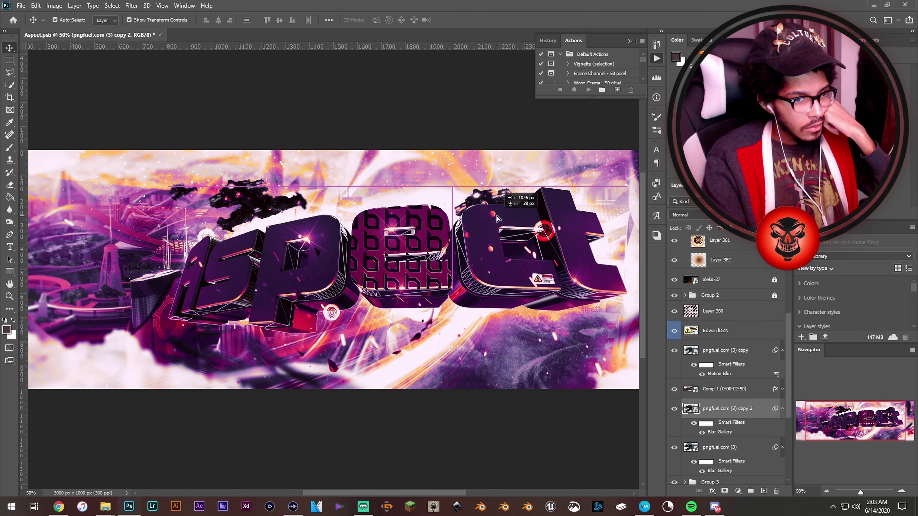
left_click_drag(523, 175, 237, 264)
key("ctrl+minus")
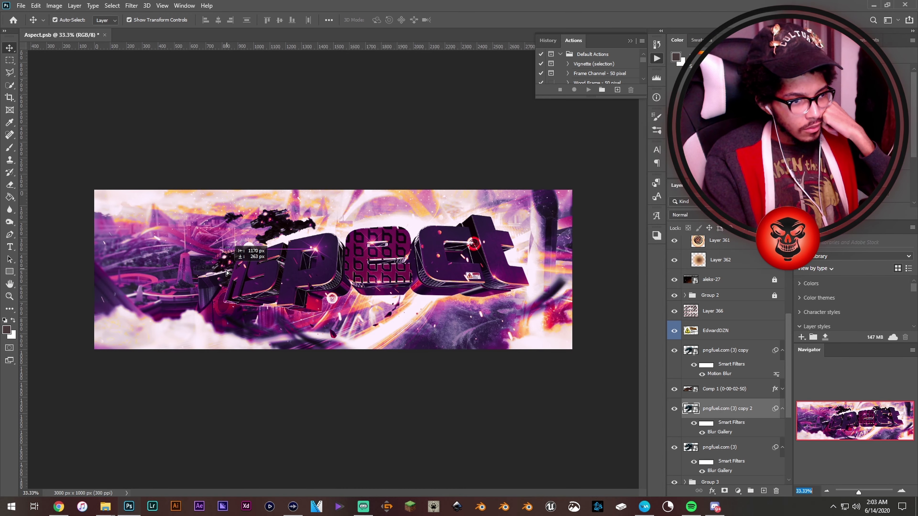
left_click_drag(249, 184, 239, 163)
key("ctrl+f")
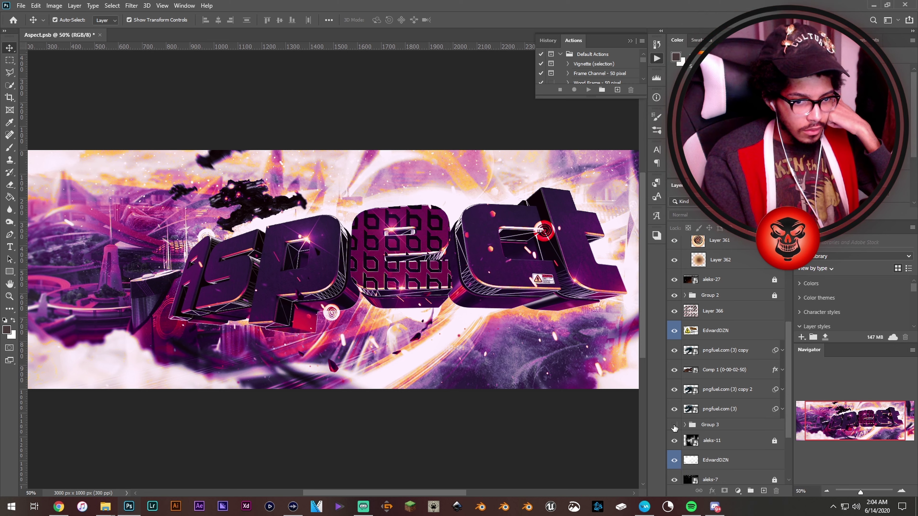
Step: Reorder the EdwardDZN layers in the stack
mouse_move(715, 376)
left_mouse_down()
mouse_move(733, 363)
mouse_move(719, 317)
left_mouse_up()
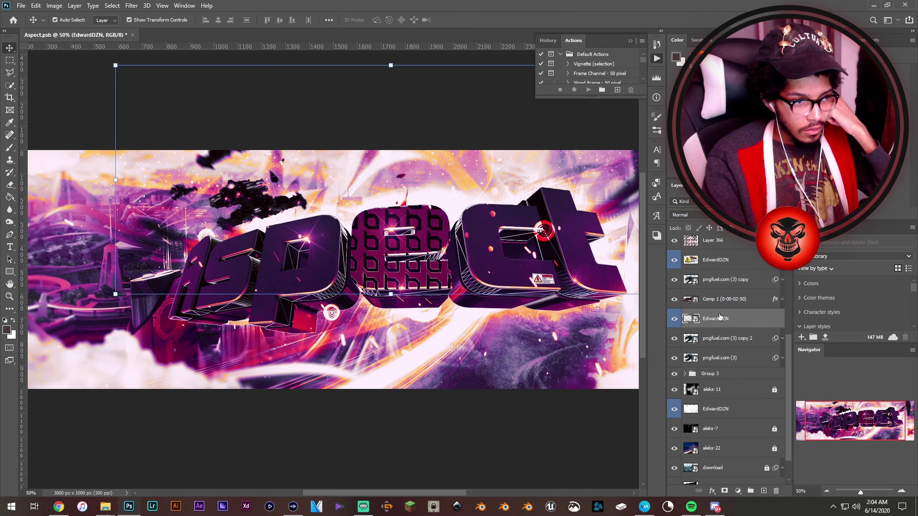
scroll(719, 317, "down", 1)
key("ctrl+minus")
Step: Free-transform the download background layer, enlarging and skewing it
left_click(35, 6)
left_click(96, 215)
left_click_drag(572, 403, 595, 406)
left_click_drag(572, 135, 578, 163)
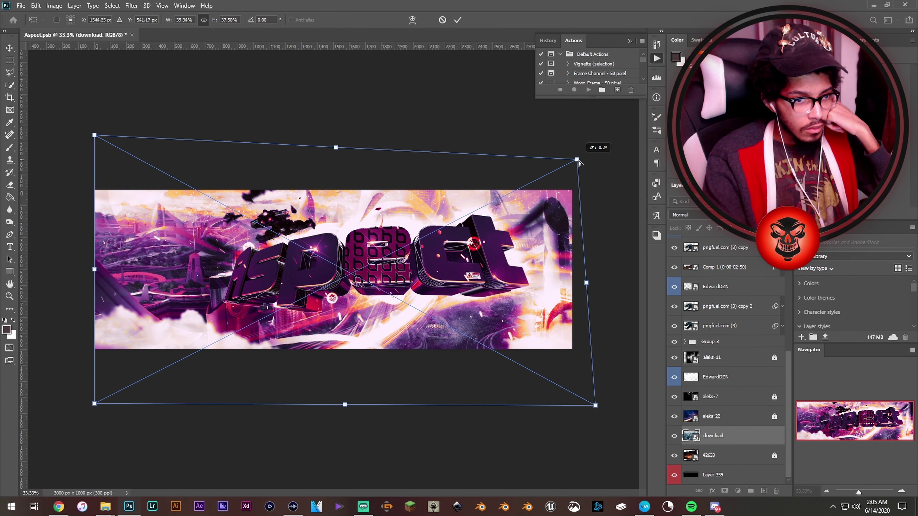
key("Return")
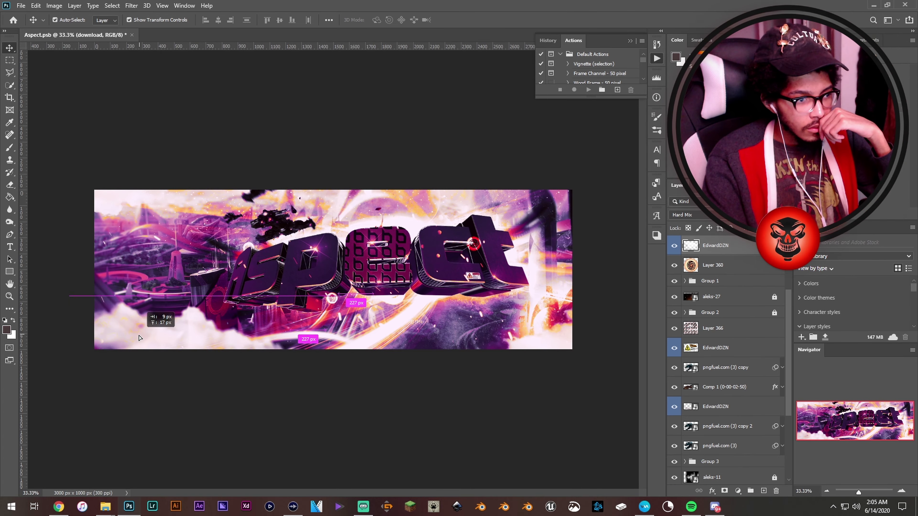
left_click_drag(152, 251, 157, 252)
key("ctrl+plus")
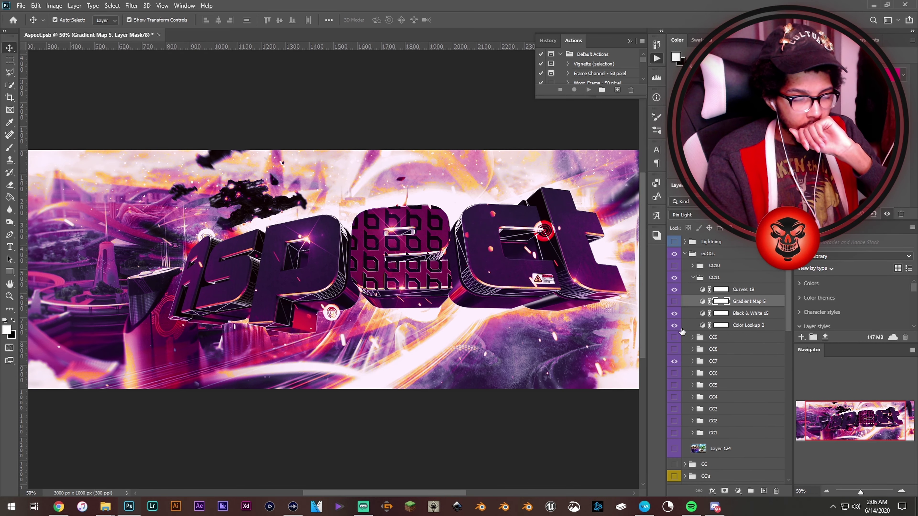
Step: Compare the CC11, CC7, CC1 and CC2 colour grade presets by toggling them
left_click(674, 278)
left_click(693, 277)
left_click(674, 313)
left_click(675, 385)
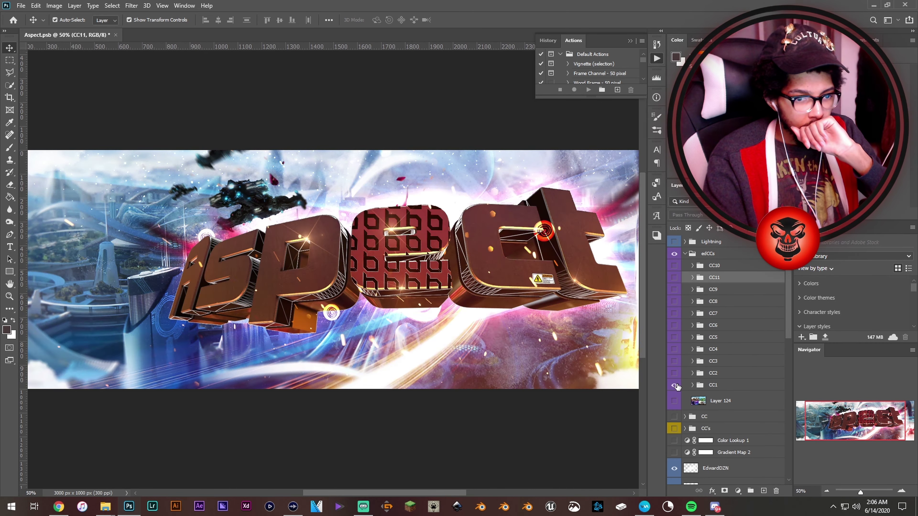
scroll(679, 376, "down", 2)
left_click(675, 368)
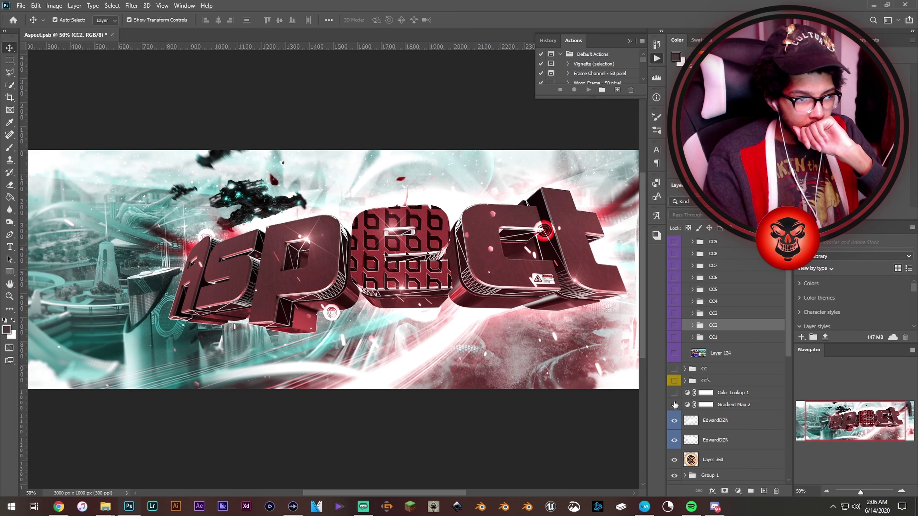
left_click(674, 368)
Step: Hide the CC grade group and preview another colour correction preset
left_click(693, 277)
key("ctrl+minus")
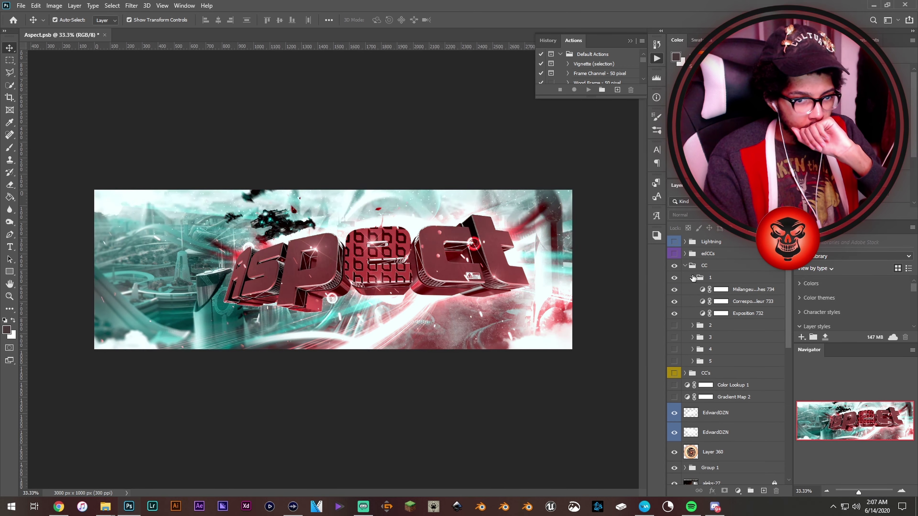
left_click(674, 265)
left_click(685, 278)
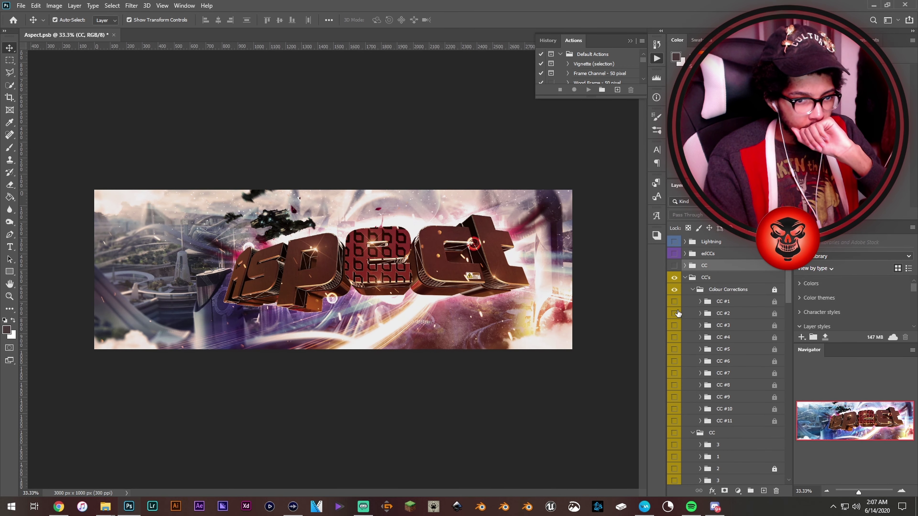
left_click(675, 313)
left_click(692, 289)
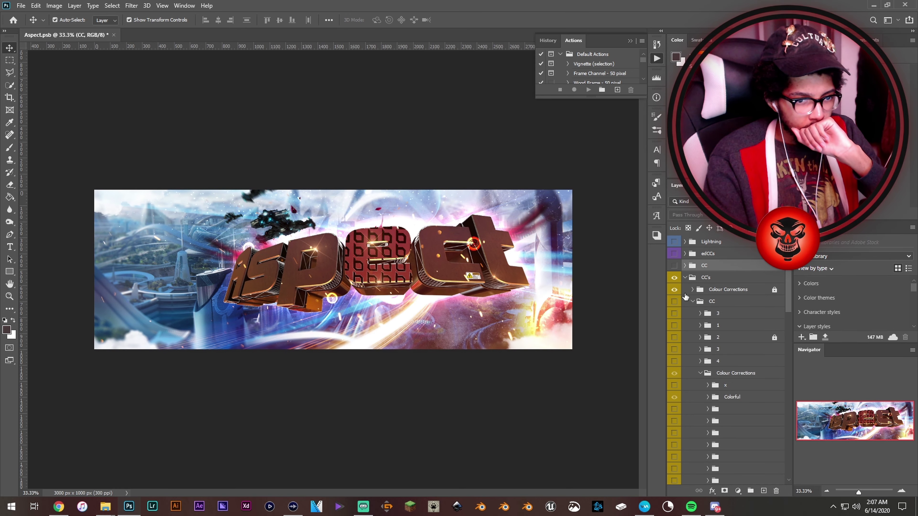
Step: Enable the Colorful group and give its Gradient Map a blue Gradient_Pack_02 preset
left_click(674, 397)
left_click(707, 397)
left_click(736, 420)
left_click(893, 75)
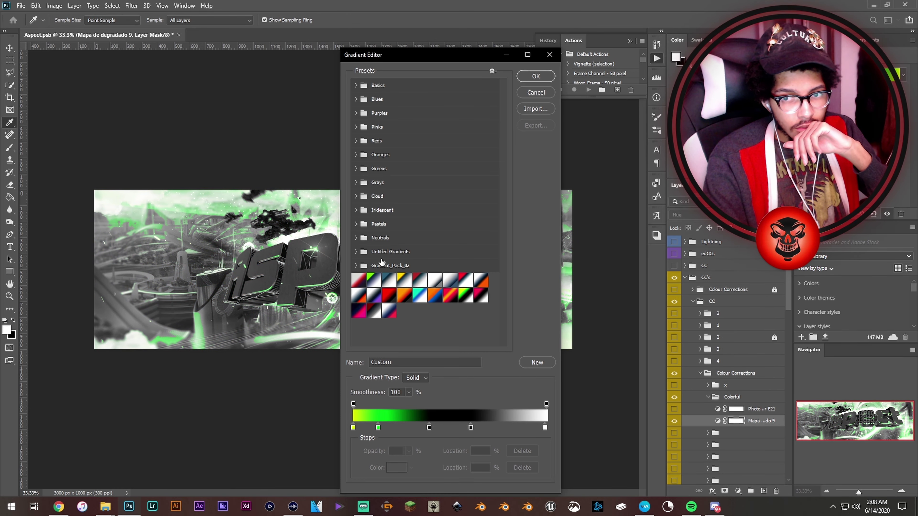
left_click(381, 265)
scroll(416, 217, "down", 10)
left_click_drag(416, 54, 603, 45)
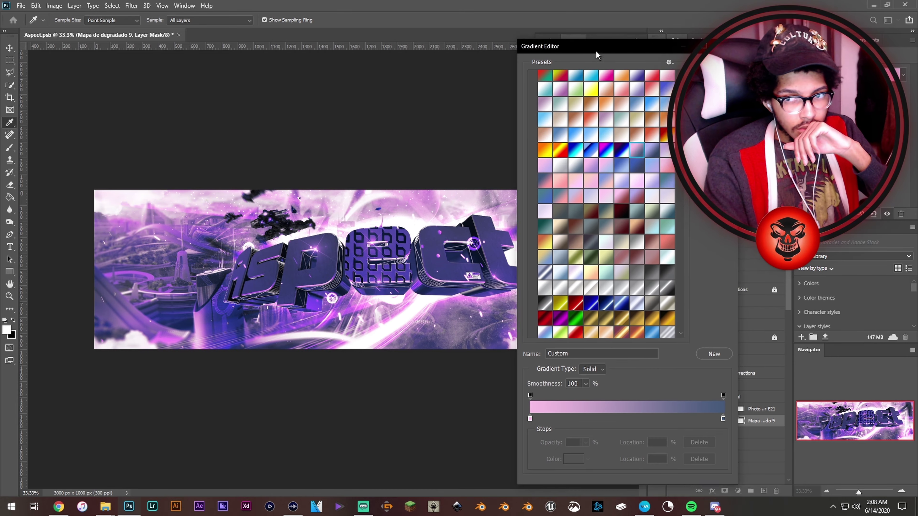
left_click(556, 225)
left_click(576, 184)
key("Escape")
key("v")
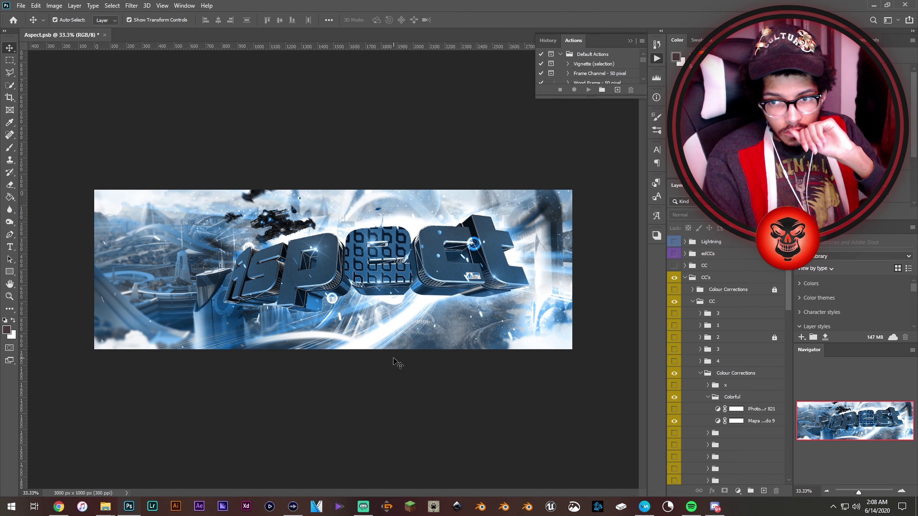
Step: Open the Tech & HUD image folder in File Explorer
key("ctrl+plus")
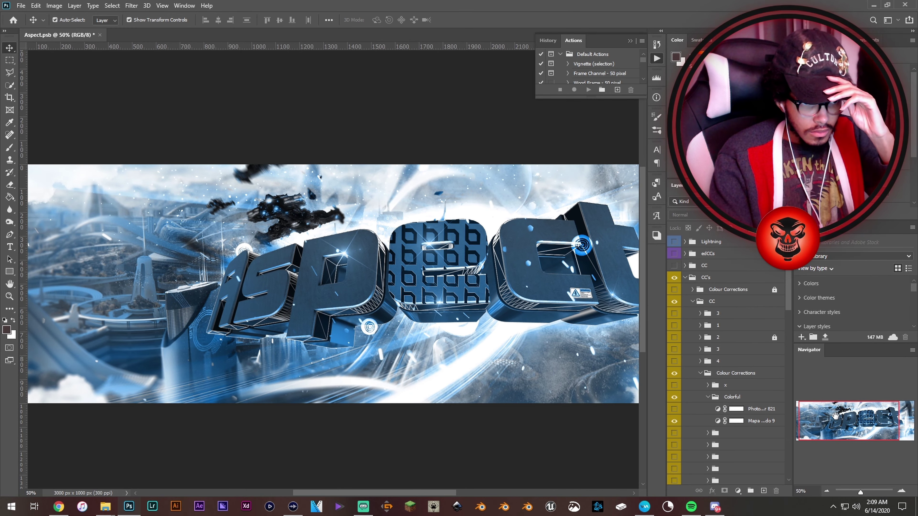
left_click_drag(831, 411, 838, 412)
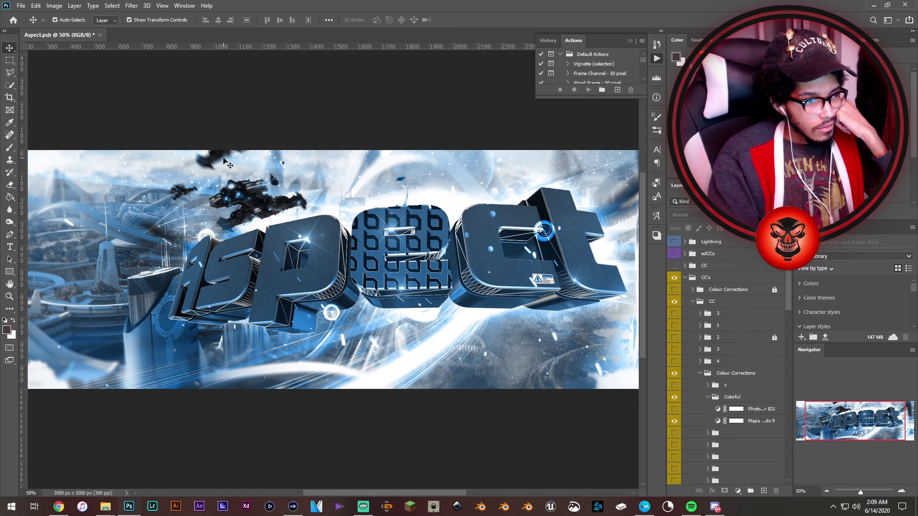
left_click(358, 441)
mouse_move(105, 507)
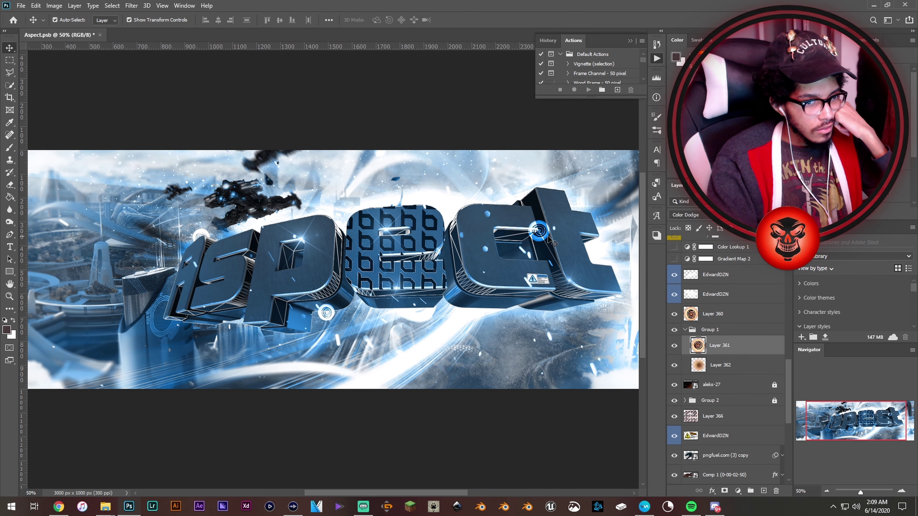
left_click(250, 463)
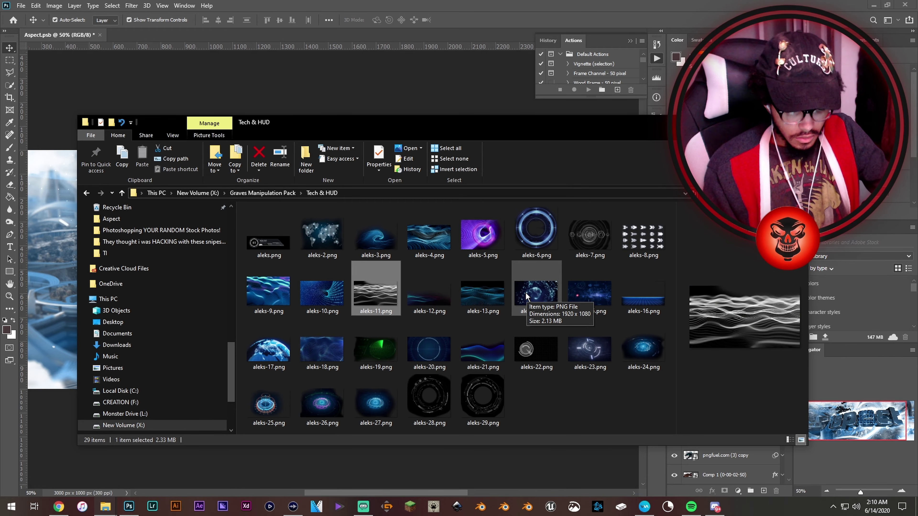
Step: Place the aleks-21 wave image into the header and adjust aleks-22 and 42633 visibility
left_click_drag(482, 349, 325, 271)
key("Return")
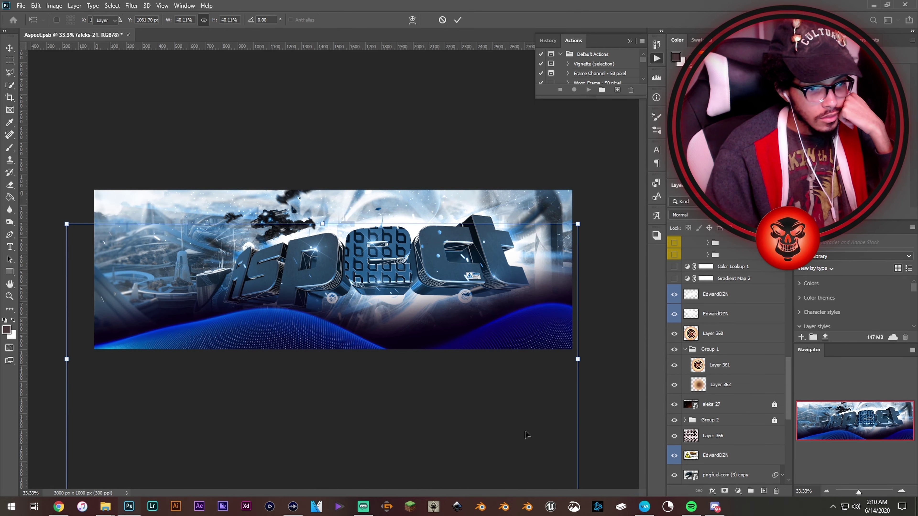
scroll(716, 452, "down", 5)
key("ctrl+plus")
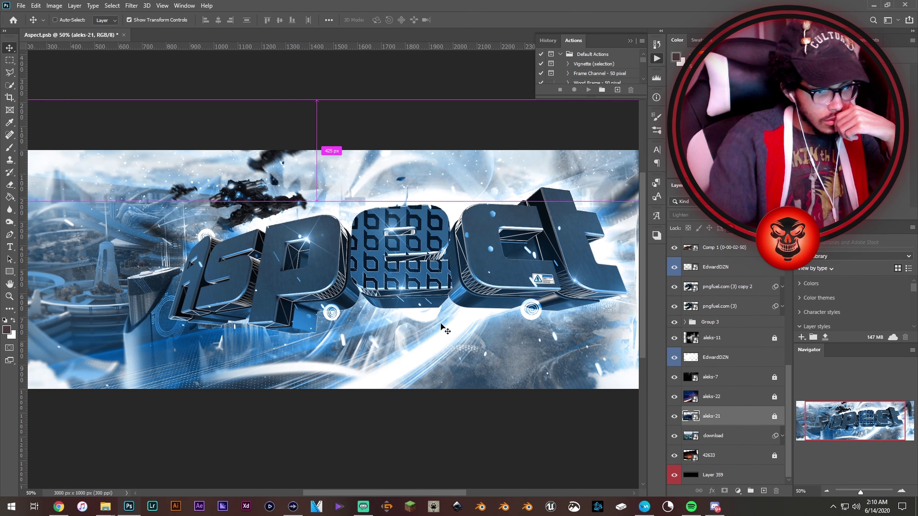
left_click(674, 397)
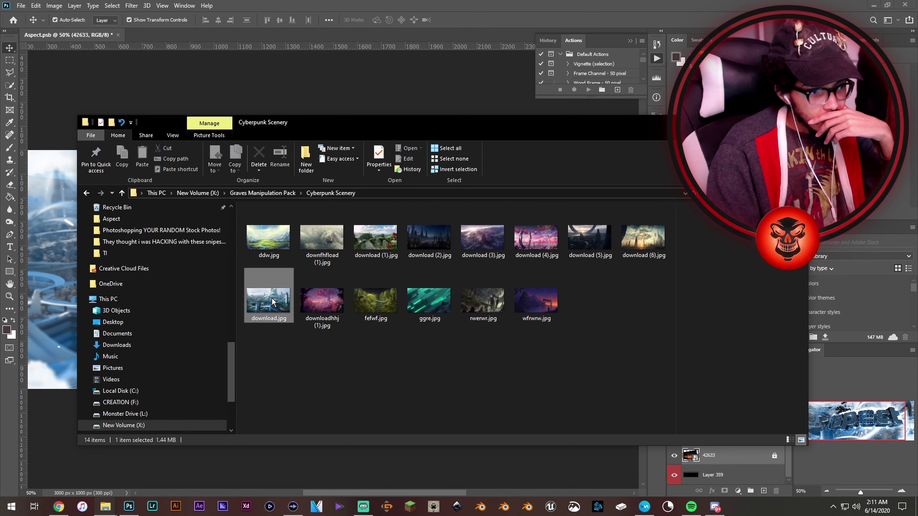
left_click(553, 366)
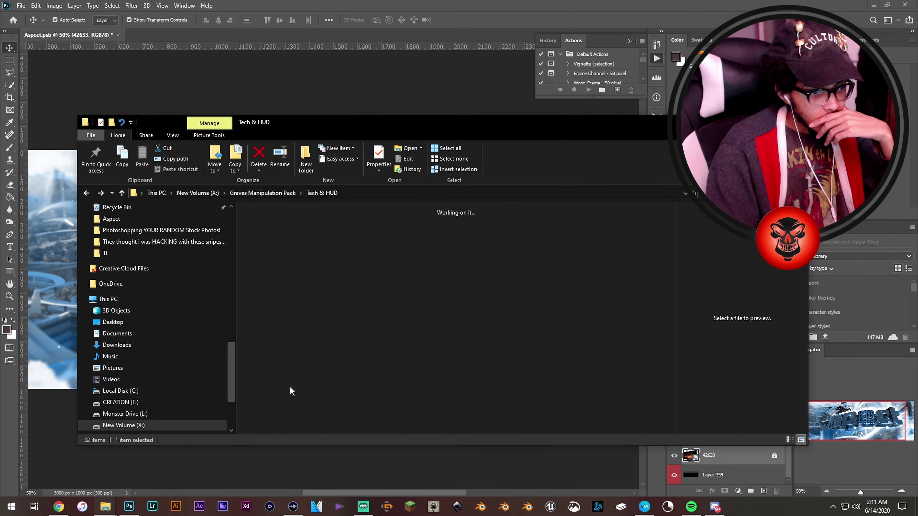
left_click_drag(289, 390, 633, 402)
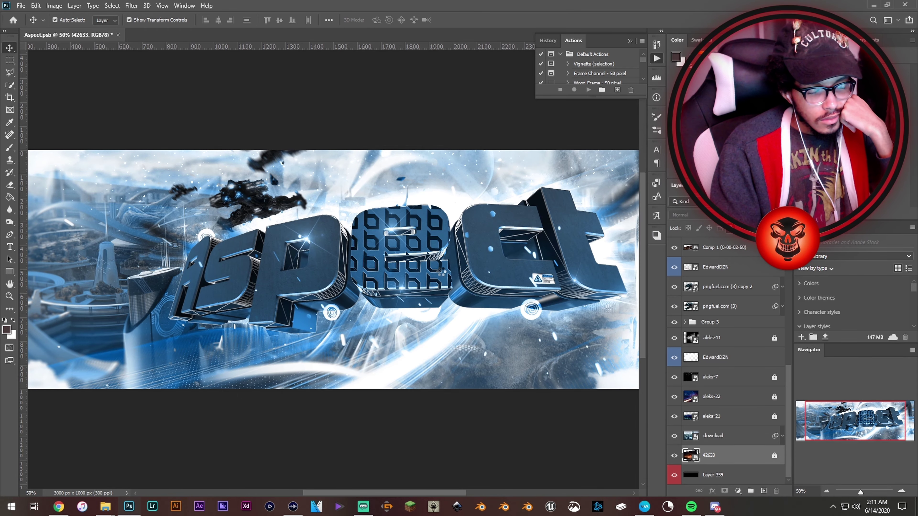
Step: Place another stock image from Explorer and select the Photo Filter 821 mask
key("alt+Tab")
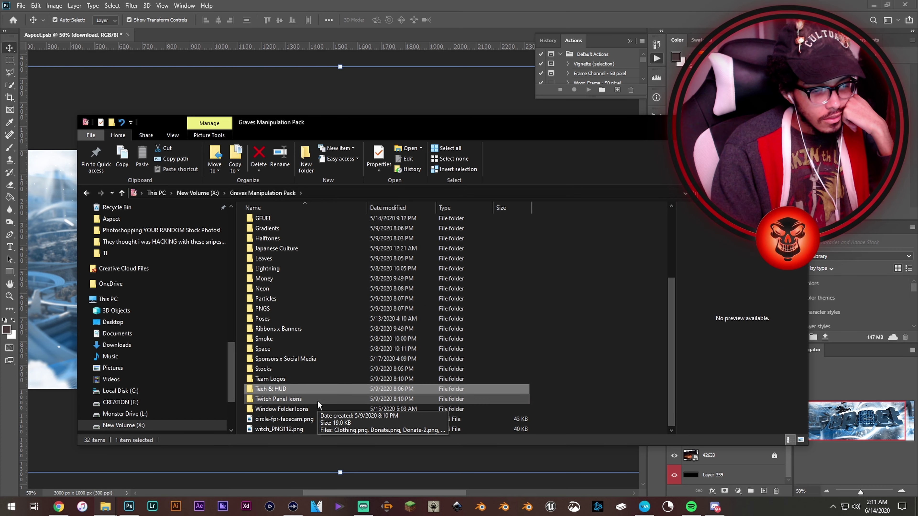
left_click_drag(479, 235, 727, 440)
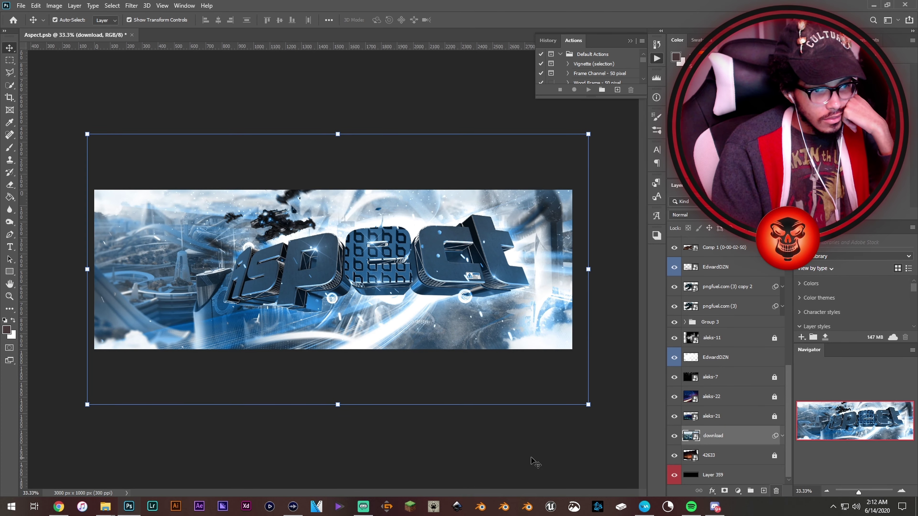
scroll(723, 362, "up", 10)
left_click(736, 326)
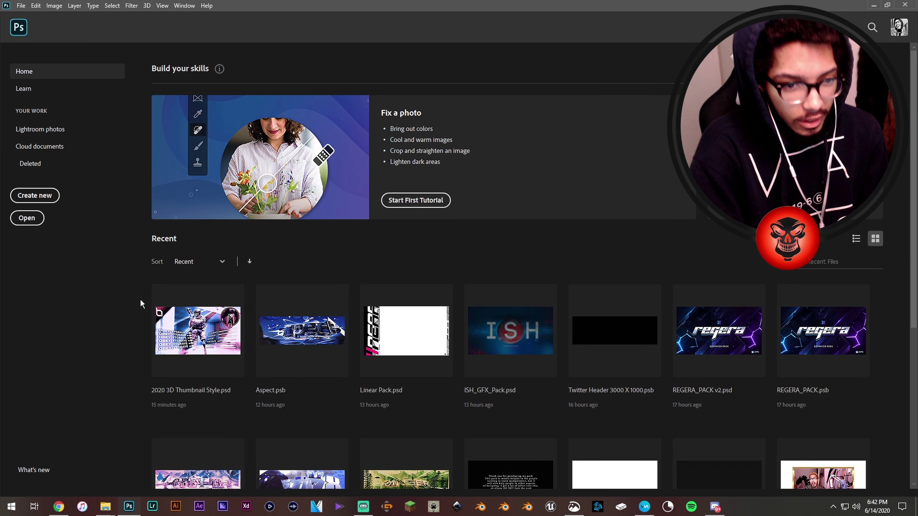
Step: Reopen Aspect.psb from the Recent files on the Home screen
scroll(217, 289, "down", 2)
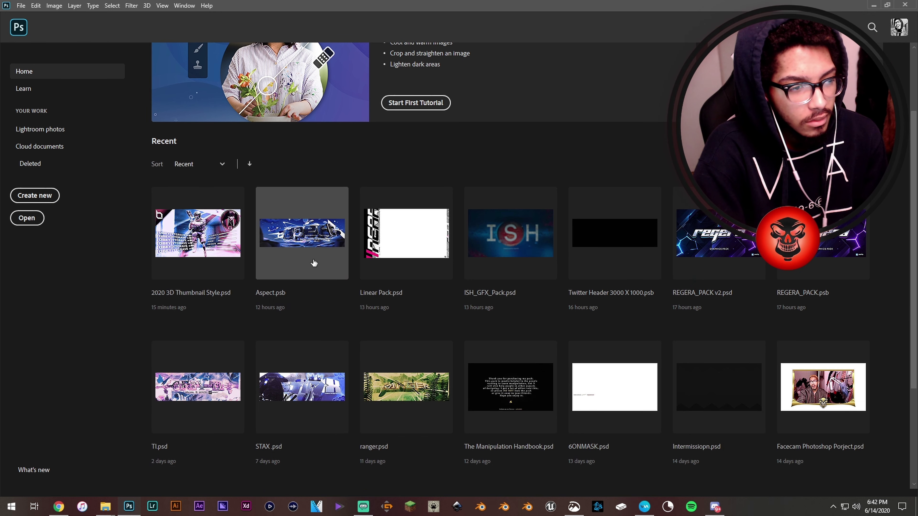
left_click(310, 245)
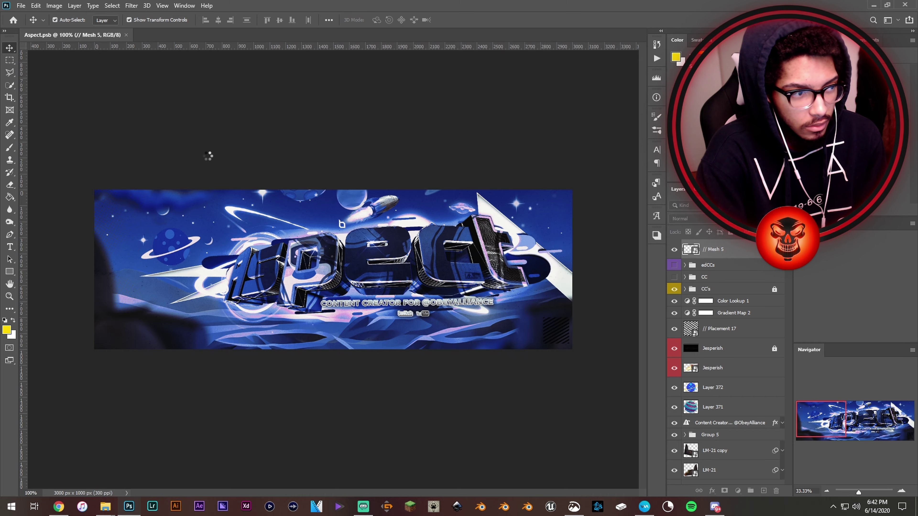
left_click(106, 506)
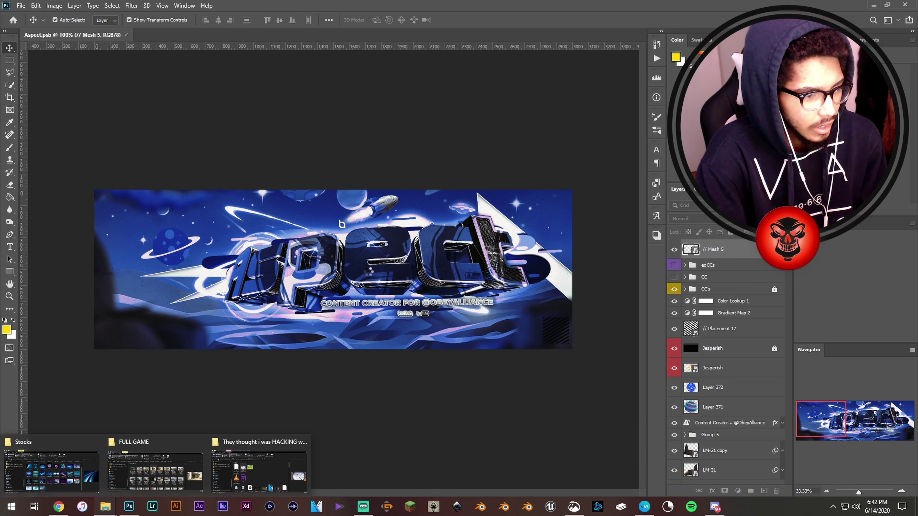
left_click(366, 182)
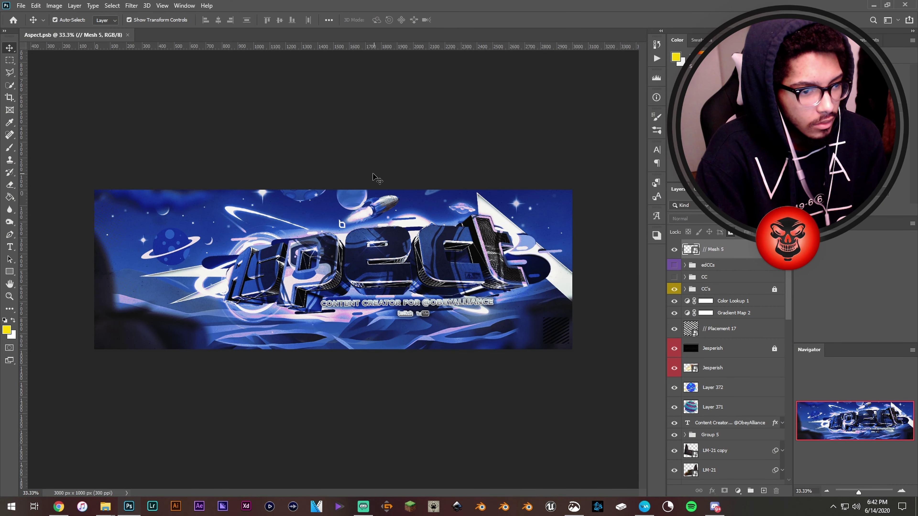
key("ctrl")
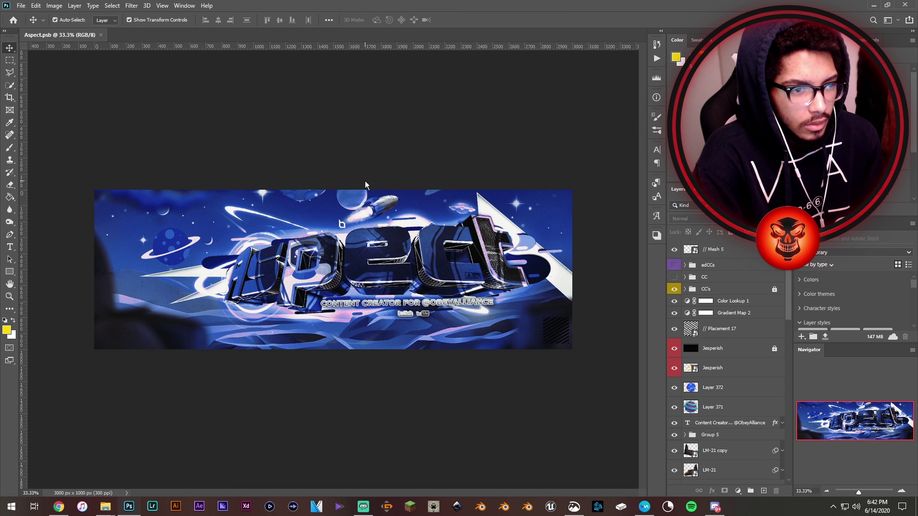
scroll(365, 183, "up", 1)
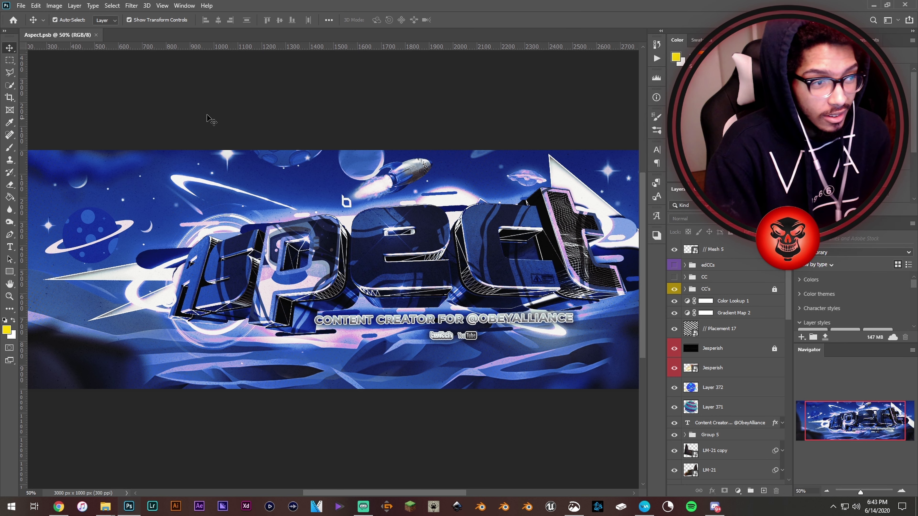
Step: Zoom in and pan right and left across the Aspect lettering
key("ctrl+plus")
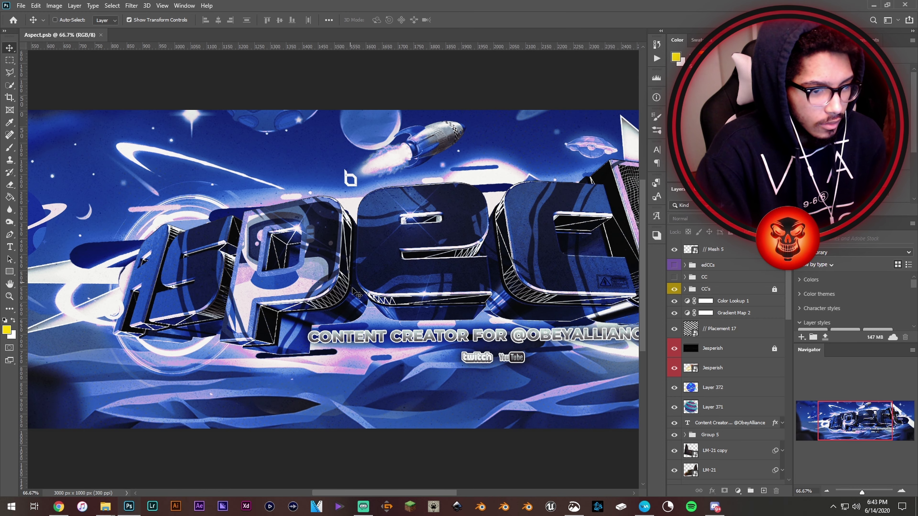
scroll(347, 314, "right", 3)
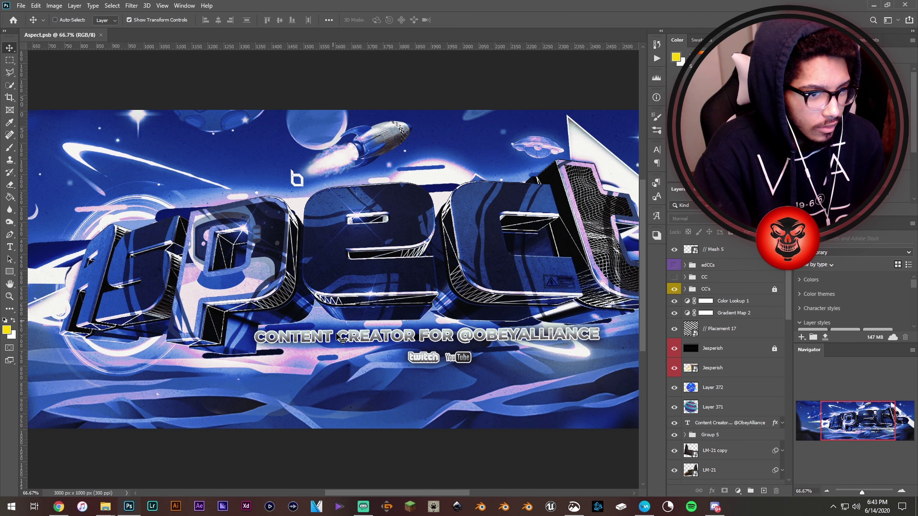
scroll(340, 339, "right", 1)
scroll(343, 341, "right", 1)
scroll(350, 343, "right", 1)
scroll(355, 344, "right", 1)
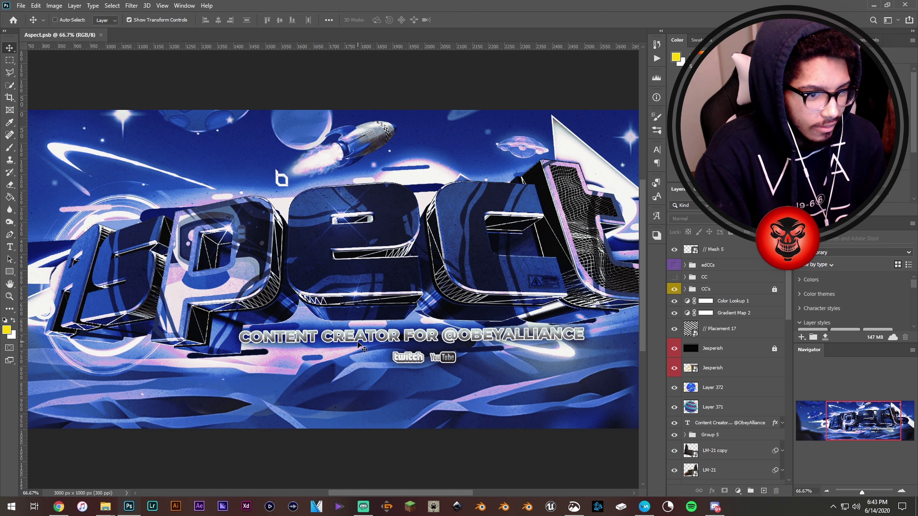
scroll(358, 345, "left", 1)
scroll(357, 348, "left", 1)
scroll(357, 350, "left", 1)
scroll(355, 354, "left", 1)
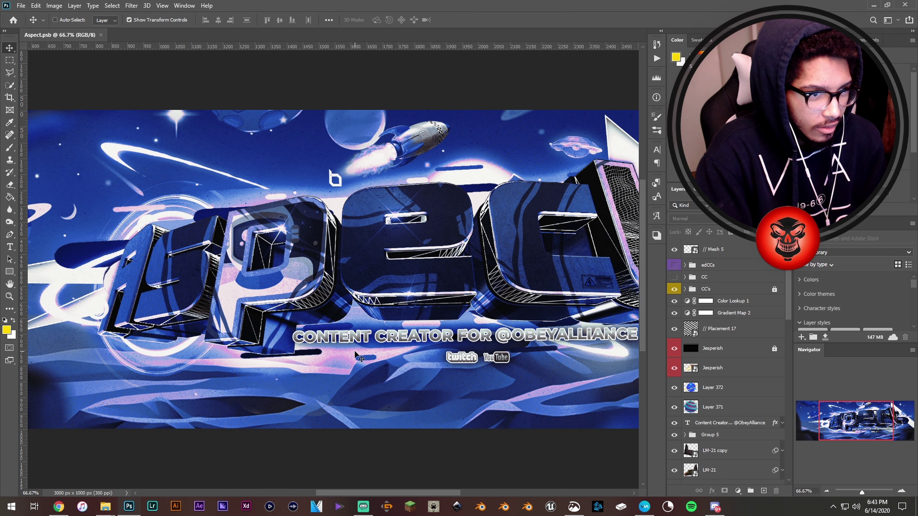
scroll(356, 356, "left", 1)
scroll(356, 356, "left", 1)
scroll(356, 356, "left", 1)
scroll(356, 356, "left", 1)
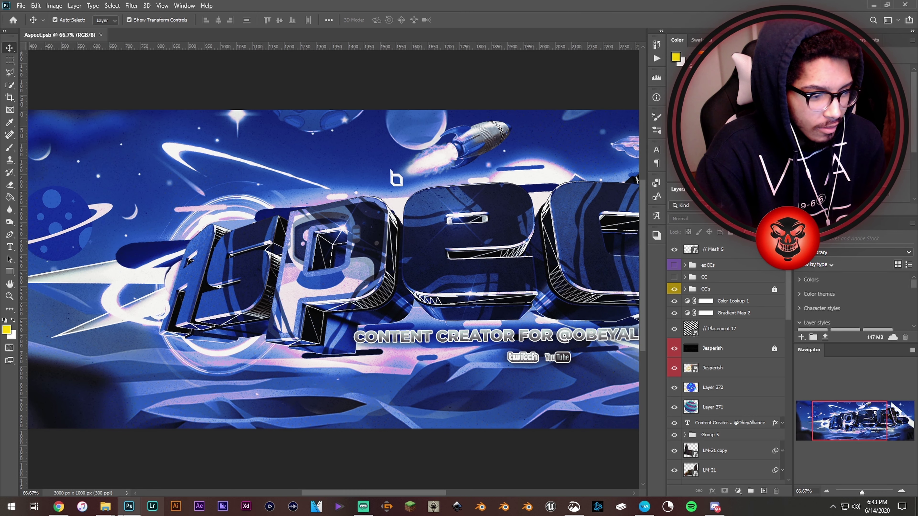
mouse_move(105, 507)
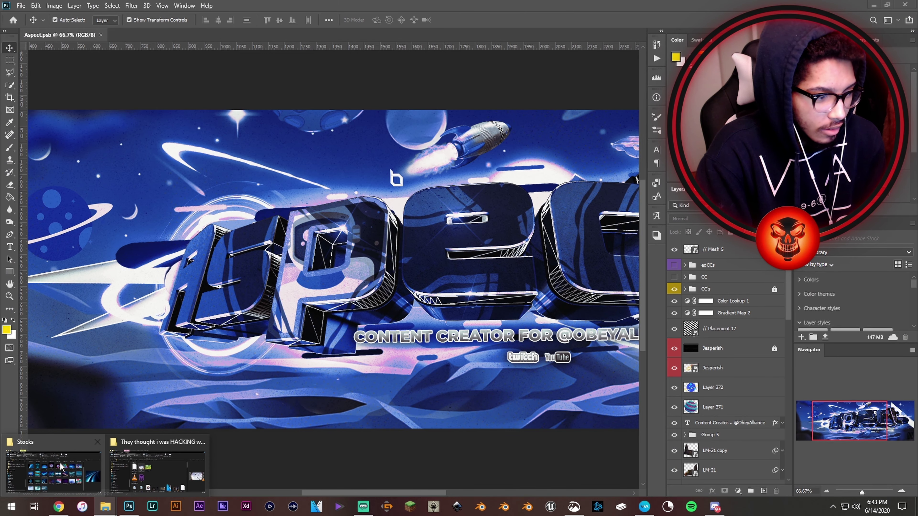
Step: Open the Graves Manipulation Pack folder in Explorer and select Cyberpunk Elements
left_click(61, 467)
left_click(266, 173)
left_click(307, 254)
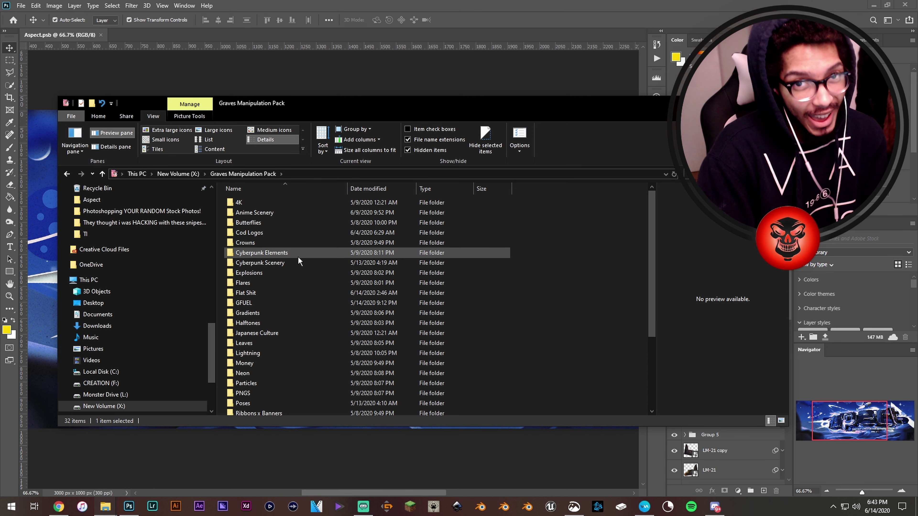
Step: Browse the Cyberpunk Scenery folder in the Graves Manipulation Pack, then return to the Photoshop Aspect header
left_click(297, 264)
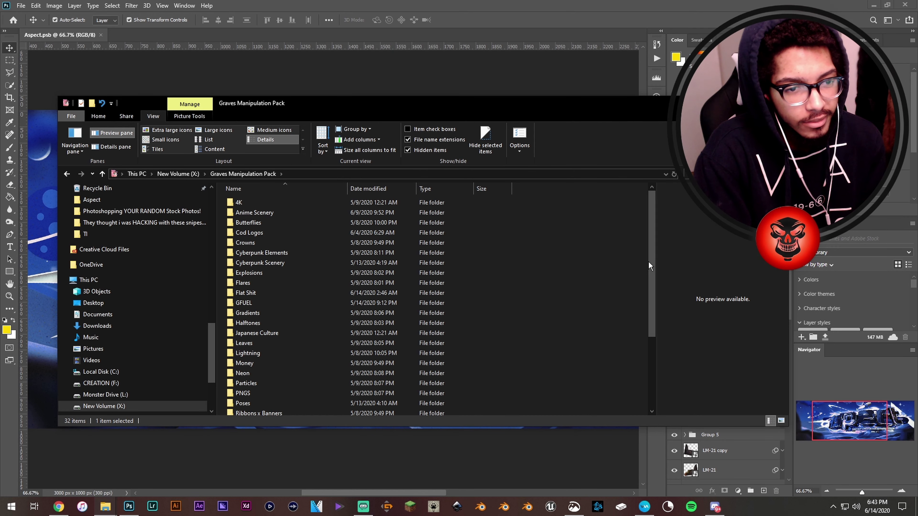
mouse_move(648, 261)
left_mouse_down()
mouse_move(646, 281)
mouse_move(638, 238)
left_mouse_up()
scroll(333, 238, "down", 4)
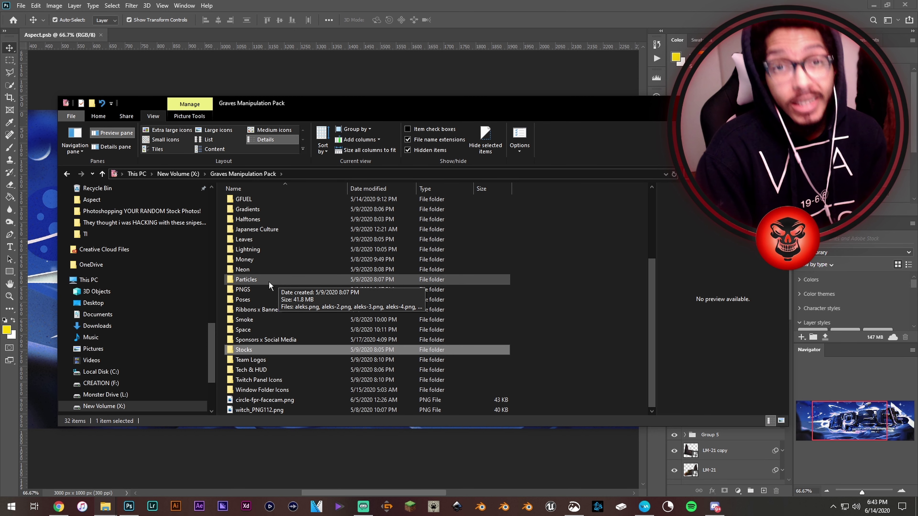
scroll(330, 320, "up", 4)
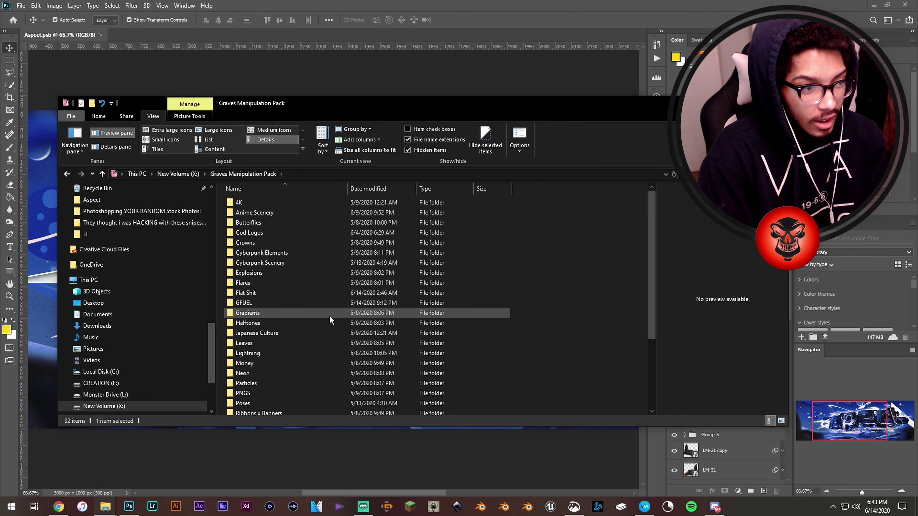
scroll(328, 322, "down", 4)
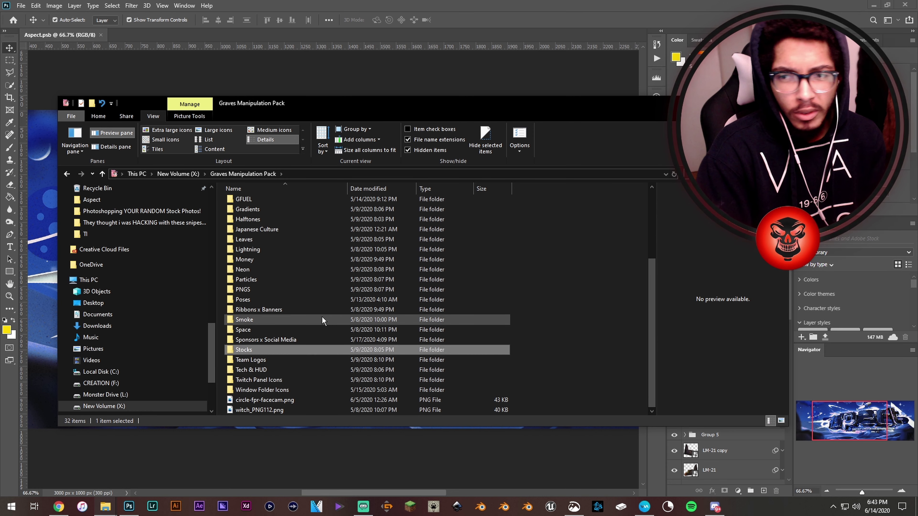
key("alt+Tab")
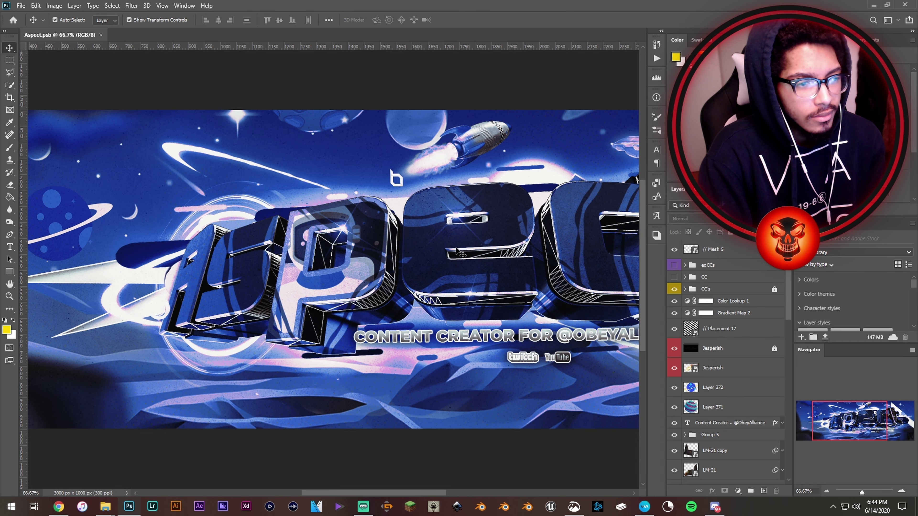
scroll(341, 297, "right", 3)
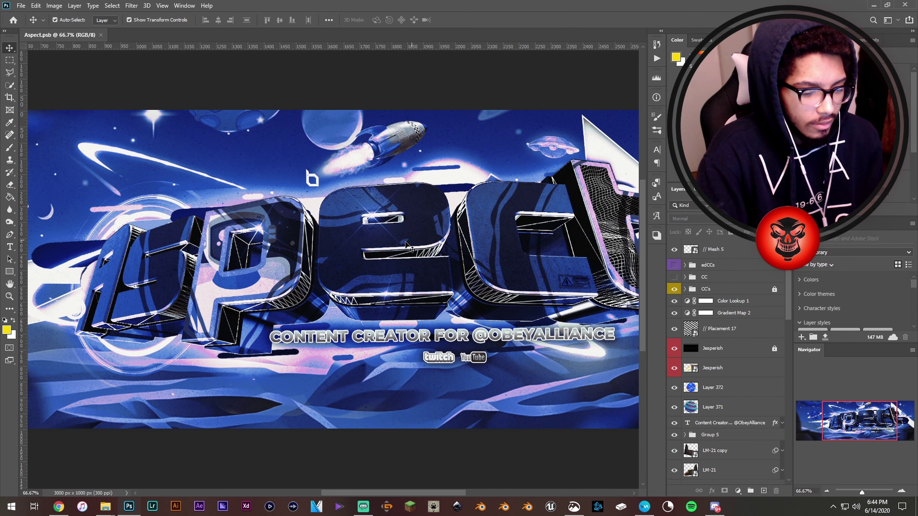
key("ctrl+0")
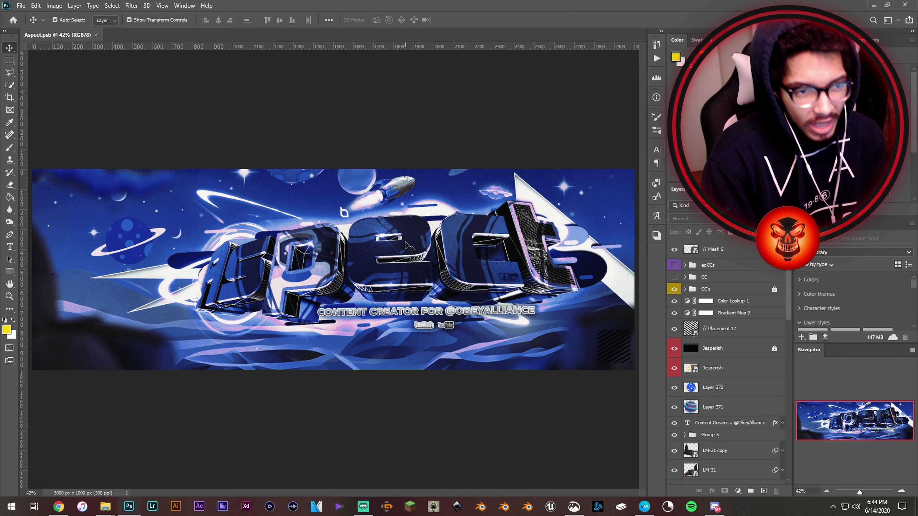
scroll(409, 247, "up", 1)
scroll(408, 247, "up", 1)
scroll(409, 247, "up", 1)
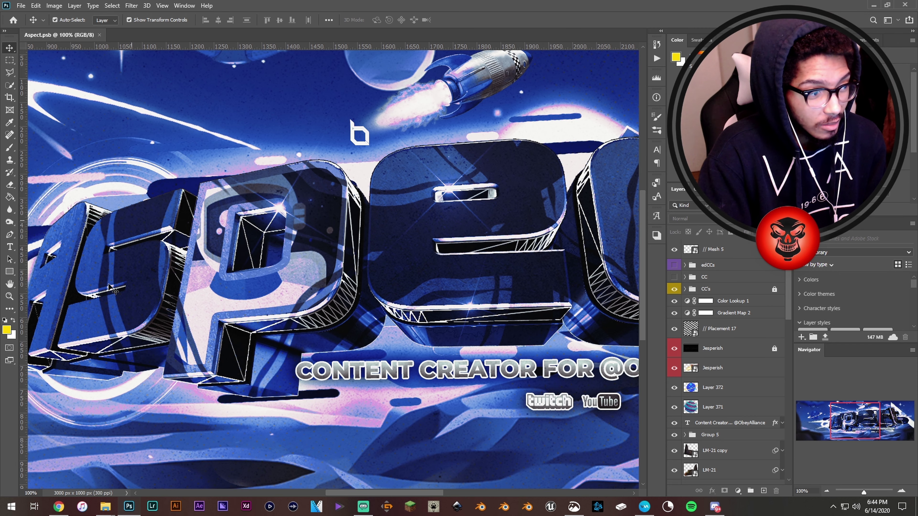
left_click_drag(850, 419, 828, 430)
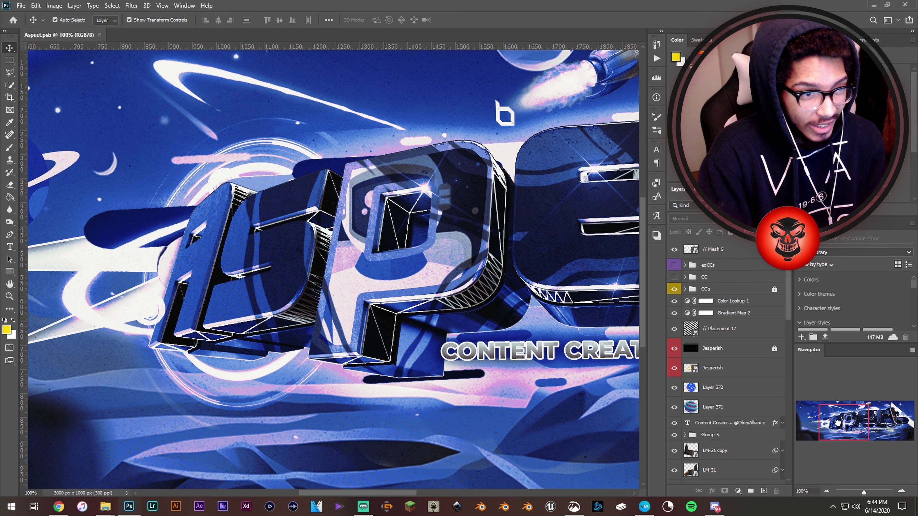
scroll(466, 333, "right", 2)
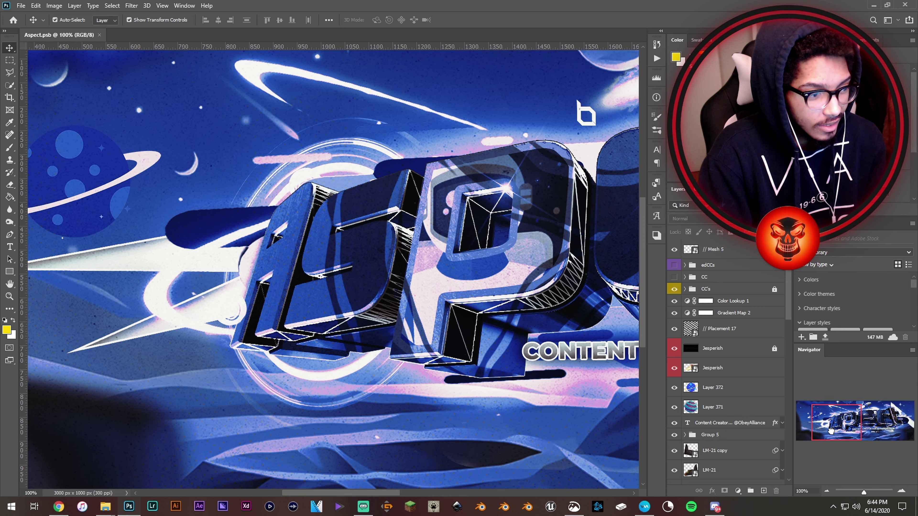
scroll(466, 333, "down", 3)
scroll(465, 334, "right", 4)
scroll(468, 337, "right", 4)
key("ctrl+0")
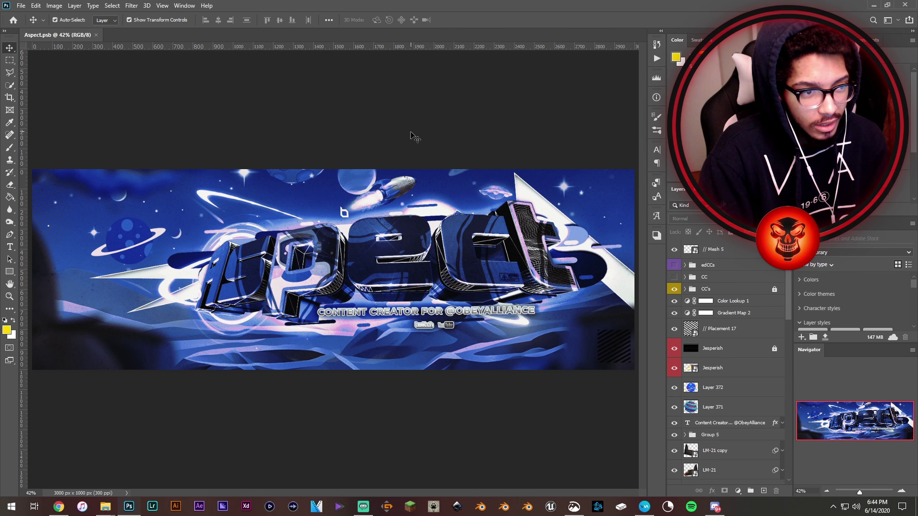
key("ctrl+plus")
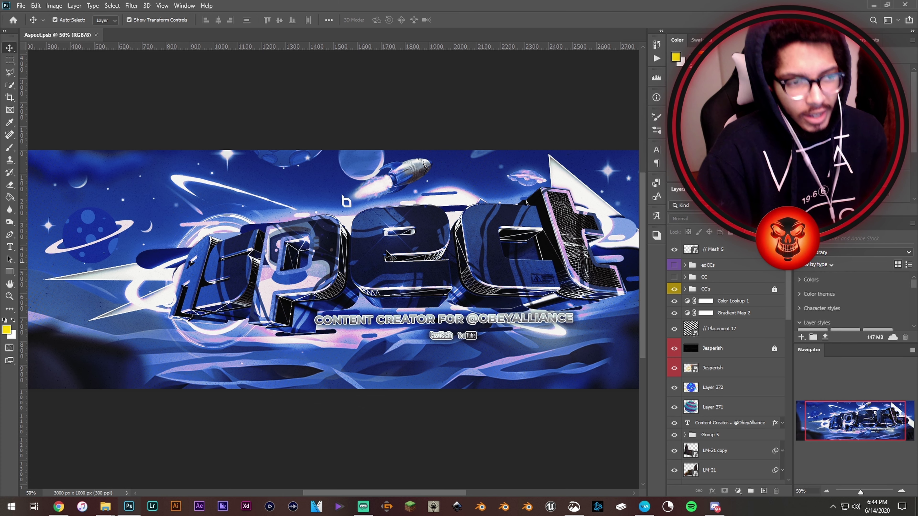
key("ctrl+plus")
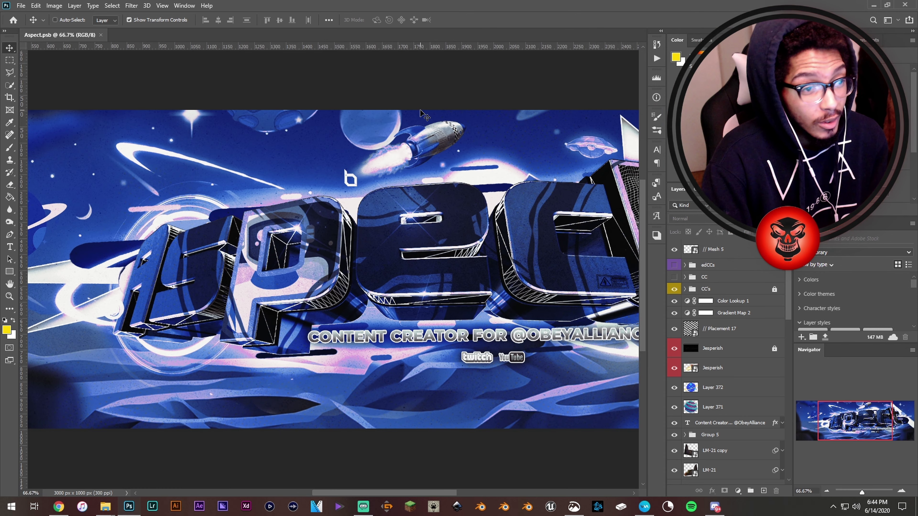
key("ctrl+minus")
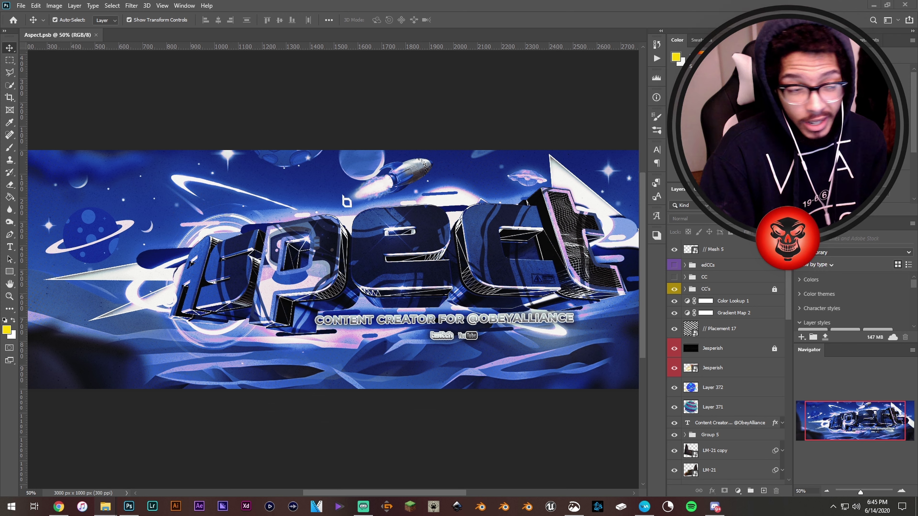
Step: Nudge Layer 360's small round swirl about 22 by 34 px down beside the lettering's lower-left edge
left_click(170, 302)
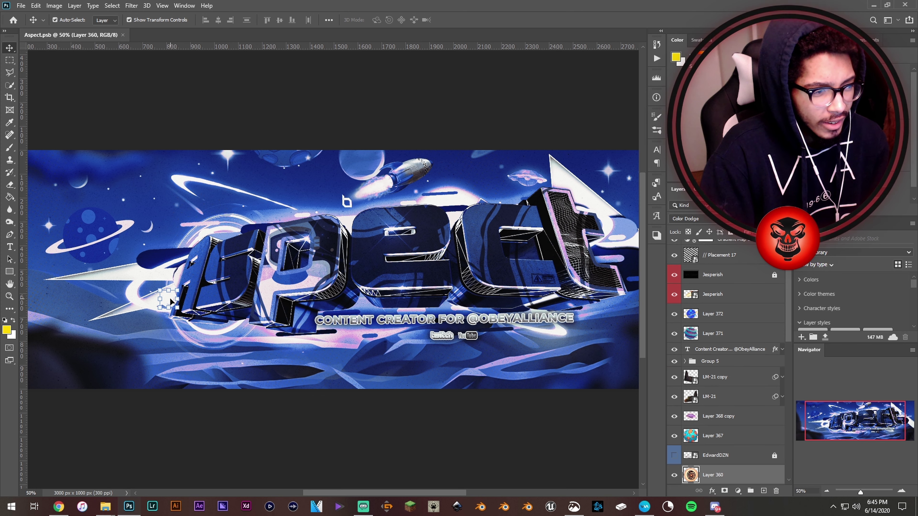
left_click(192, 409)
left_click_drag(175, 303, 167, 323)
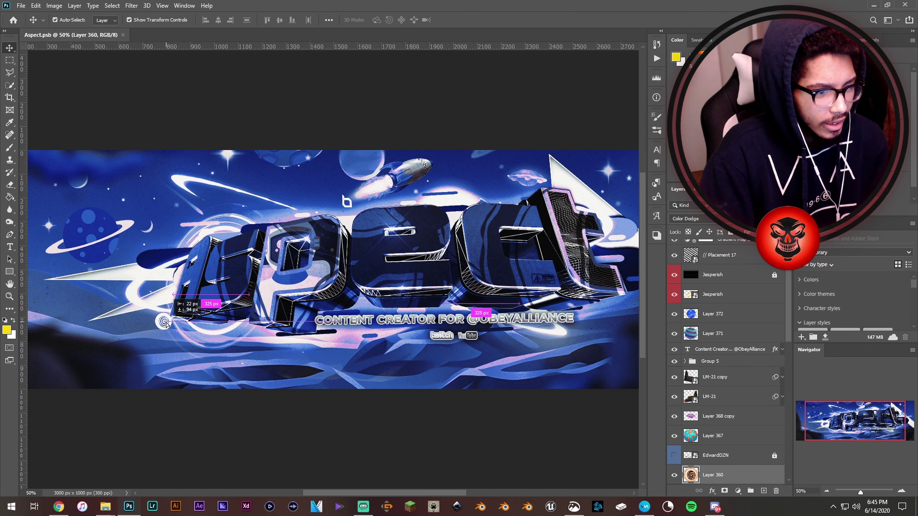
left_click(235, 421)
scroll(546, 321, "right", 2)
scroll(545, 322, "right", 1)
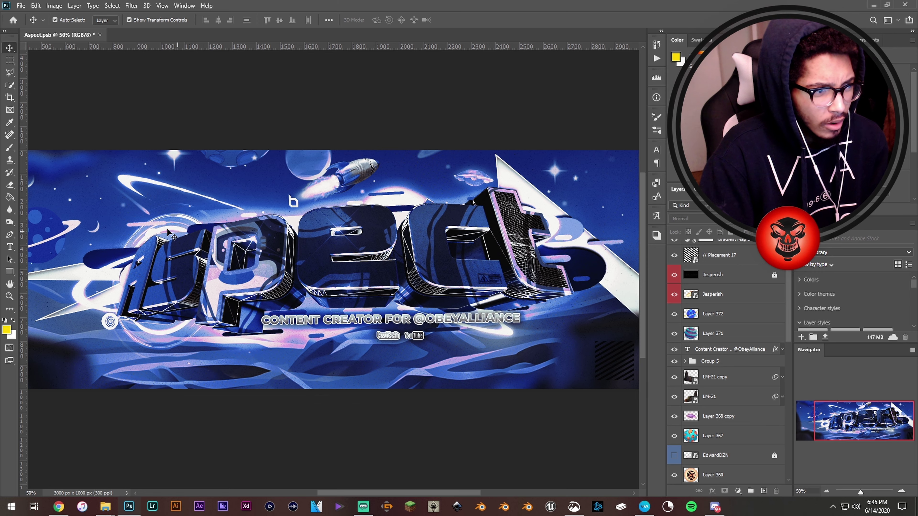
left_click(152, 237, "ctrl")
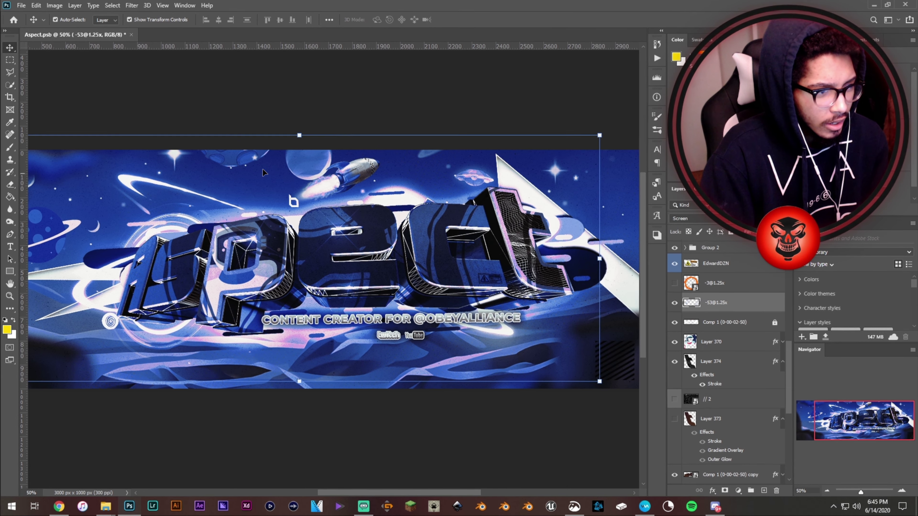